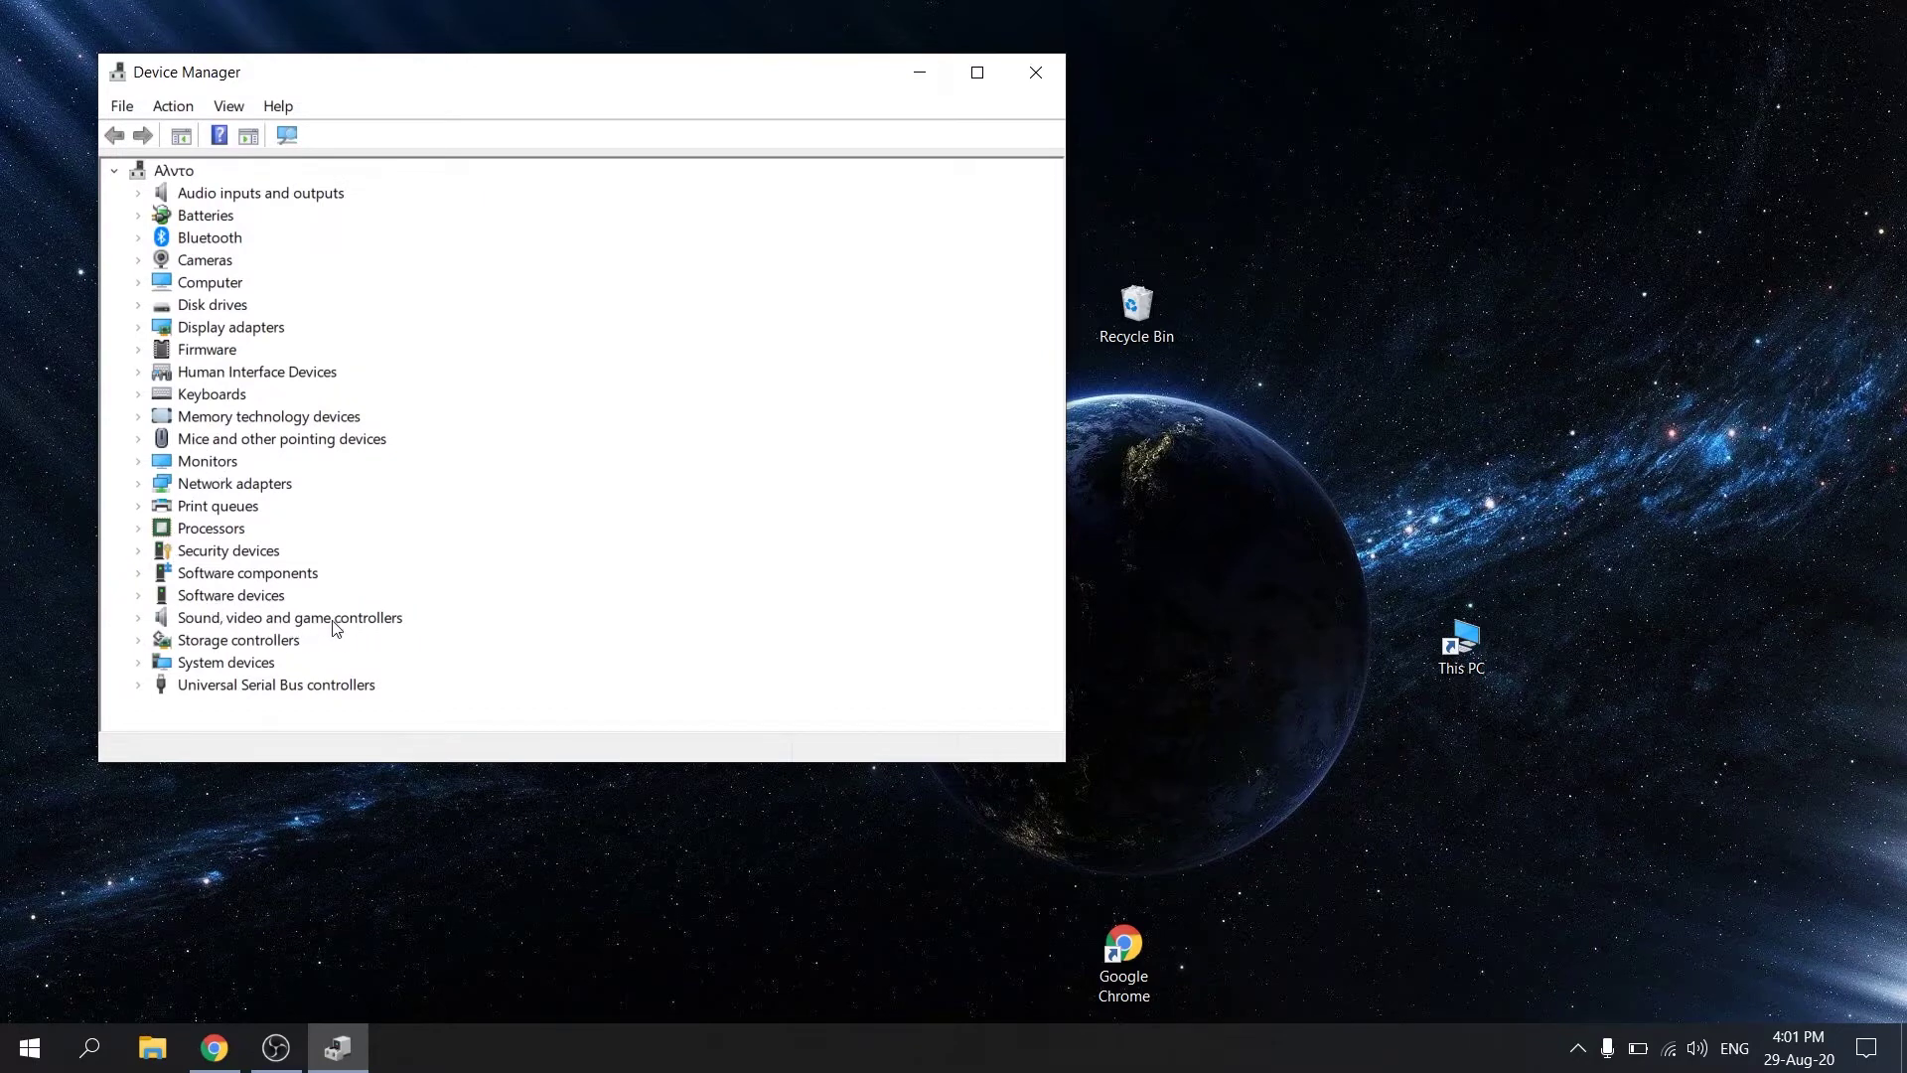
- Bring up the compatible drivers list for Intel(R) Display Audio, browsing manually
{"action": "left_click", "coordinate": [138, 618]}
{"action": "left_click", "coordinate": [211, 644]}
{"action": "right_click", "coordinate": [212, 644]}
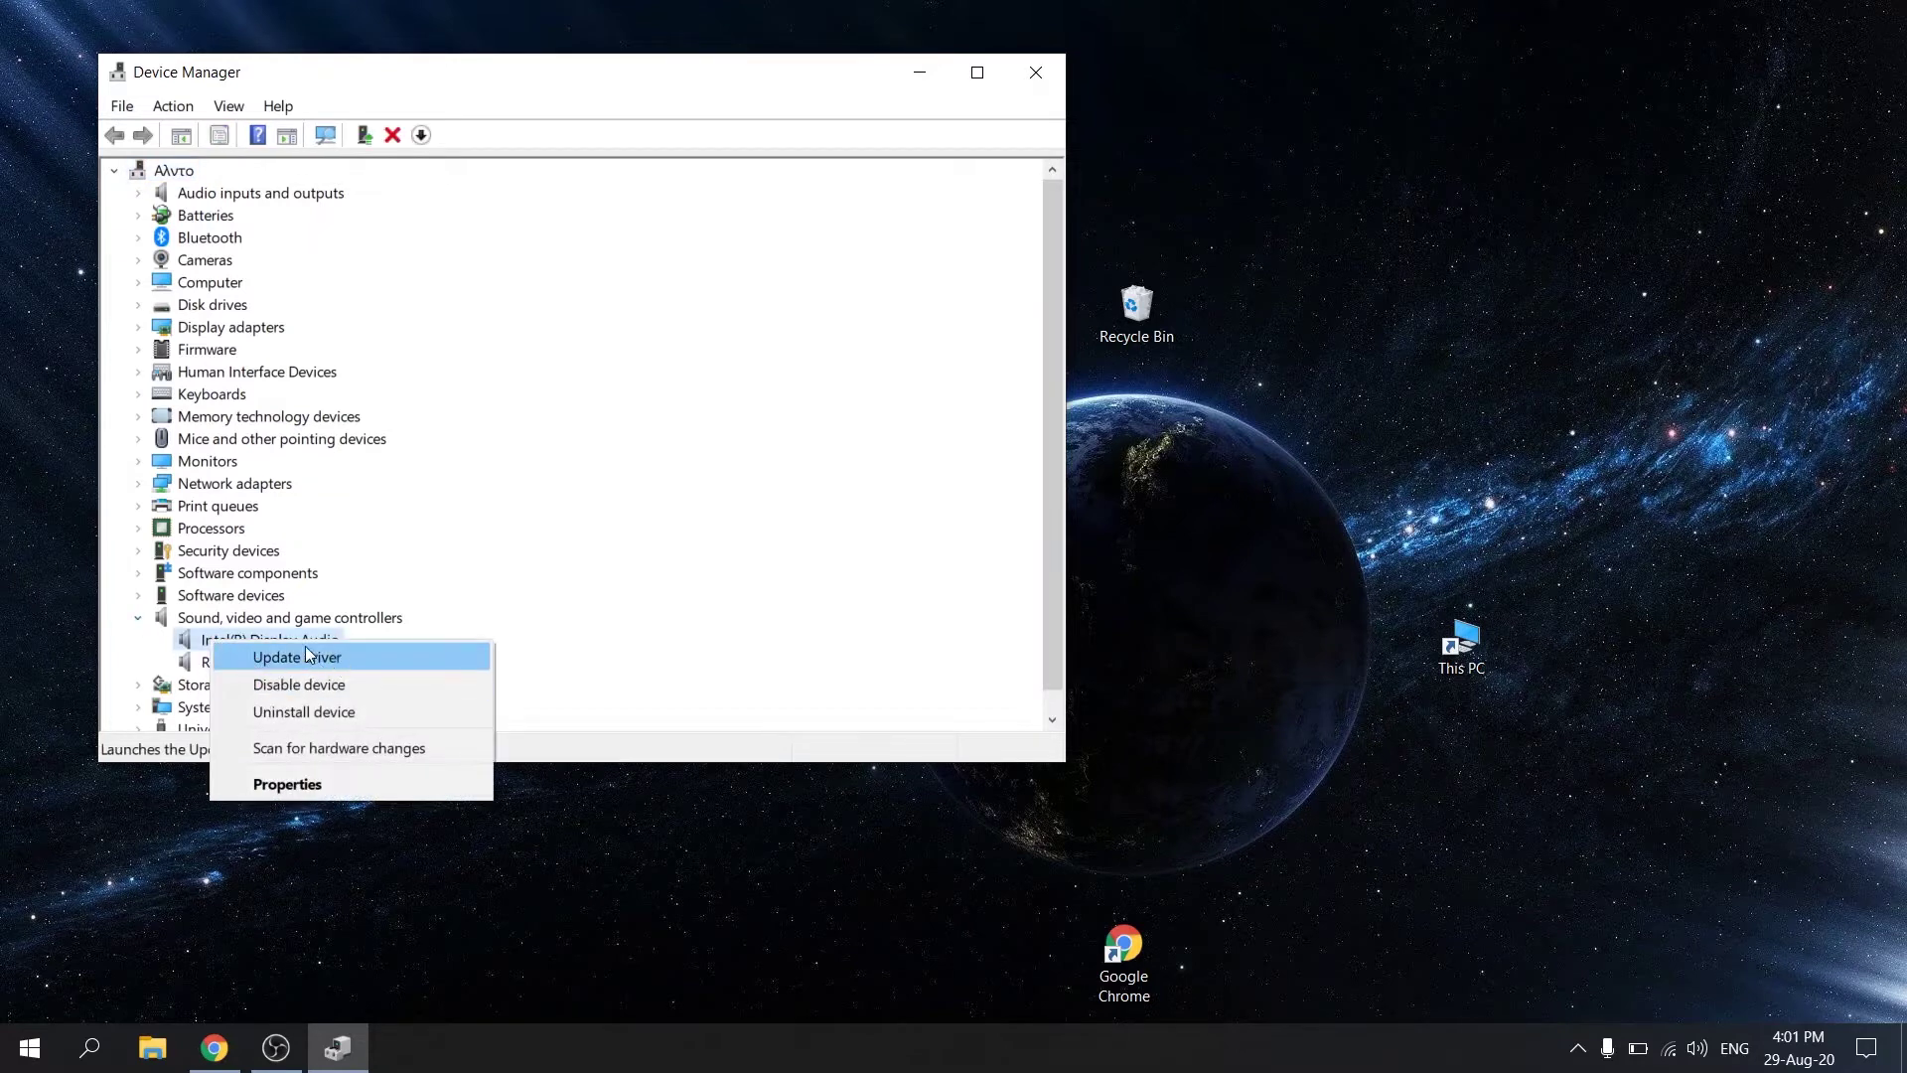
{"action": "left_click", "coordinate": [270, 655]}
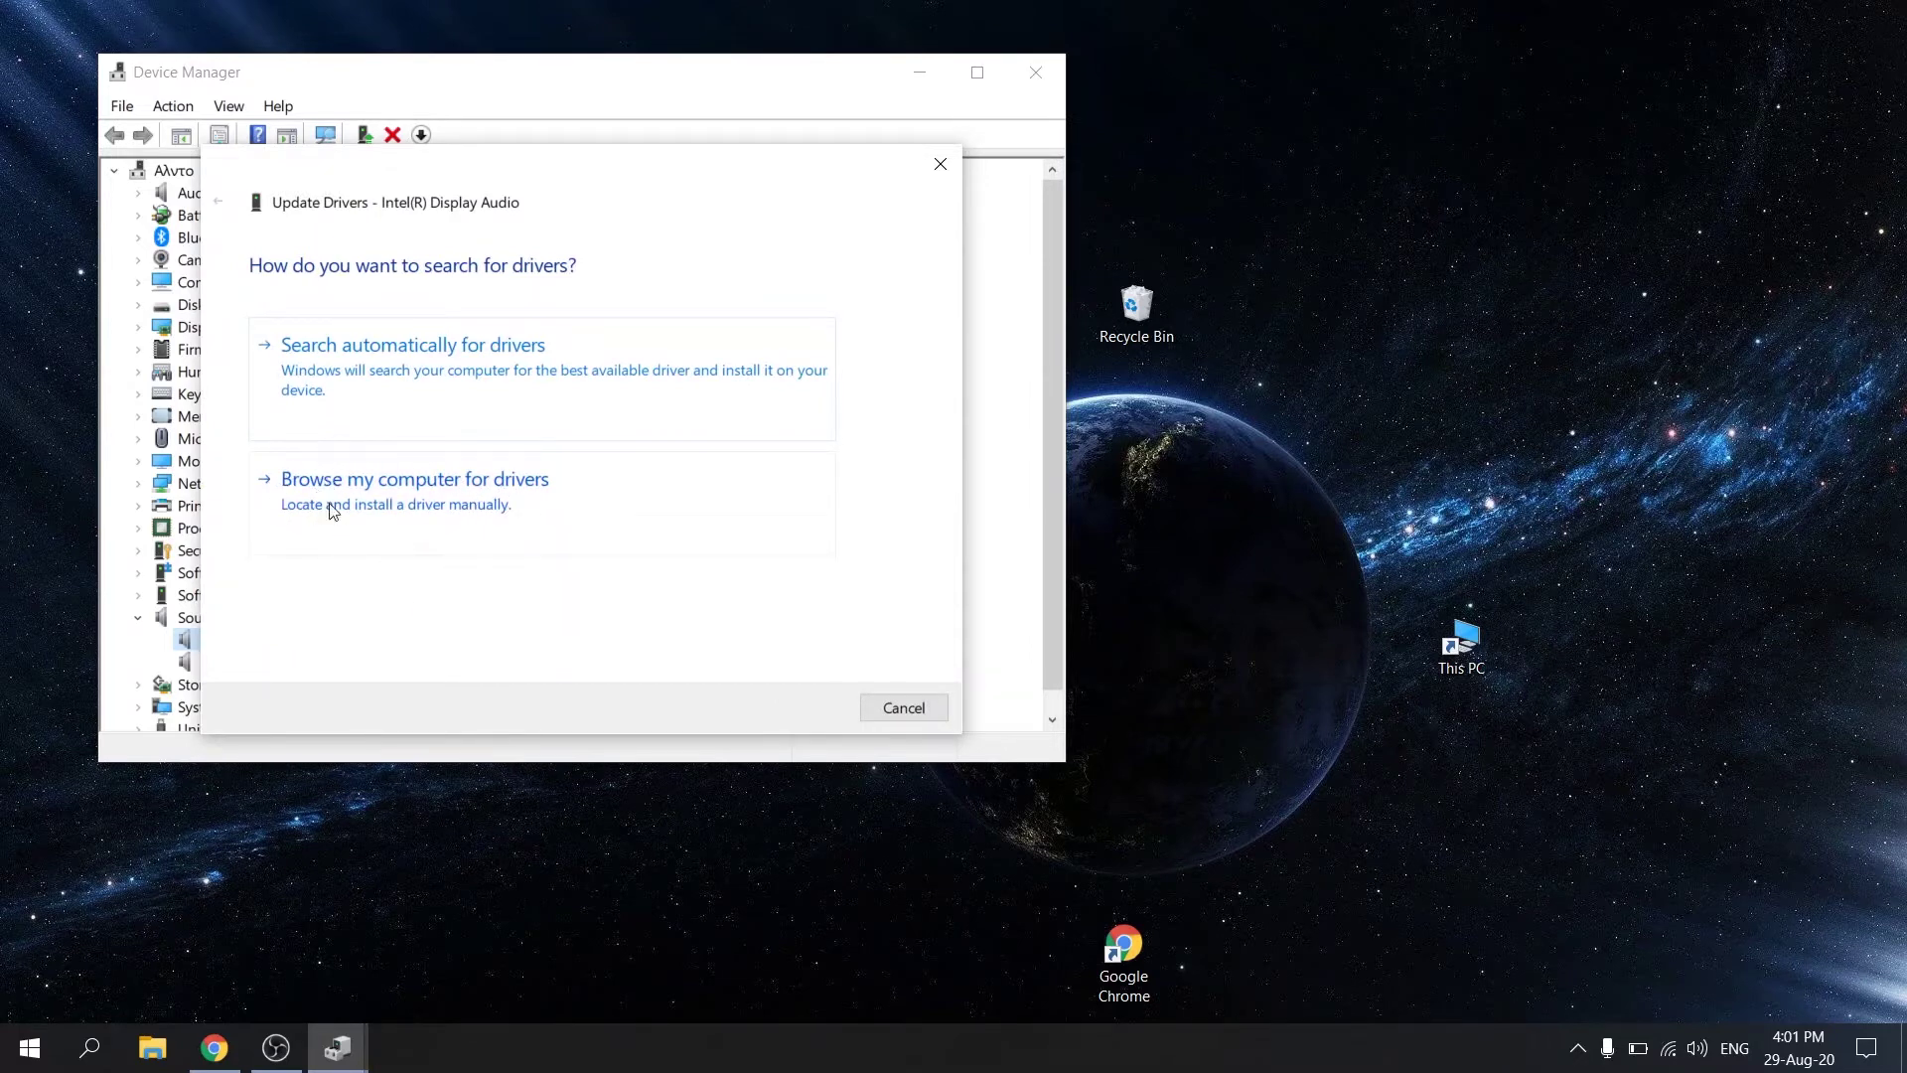
{"action": "left_click", "coordinate": [404, 482]}
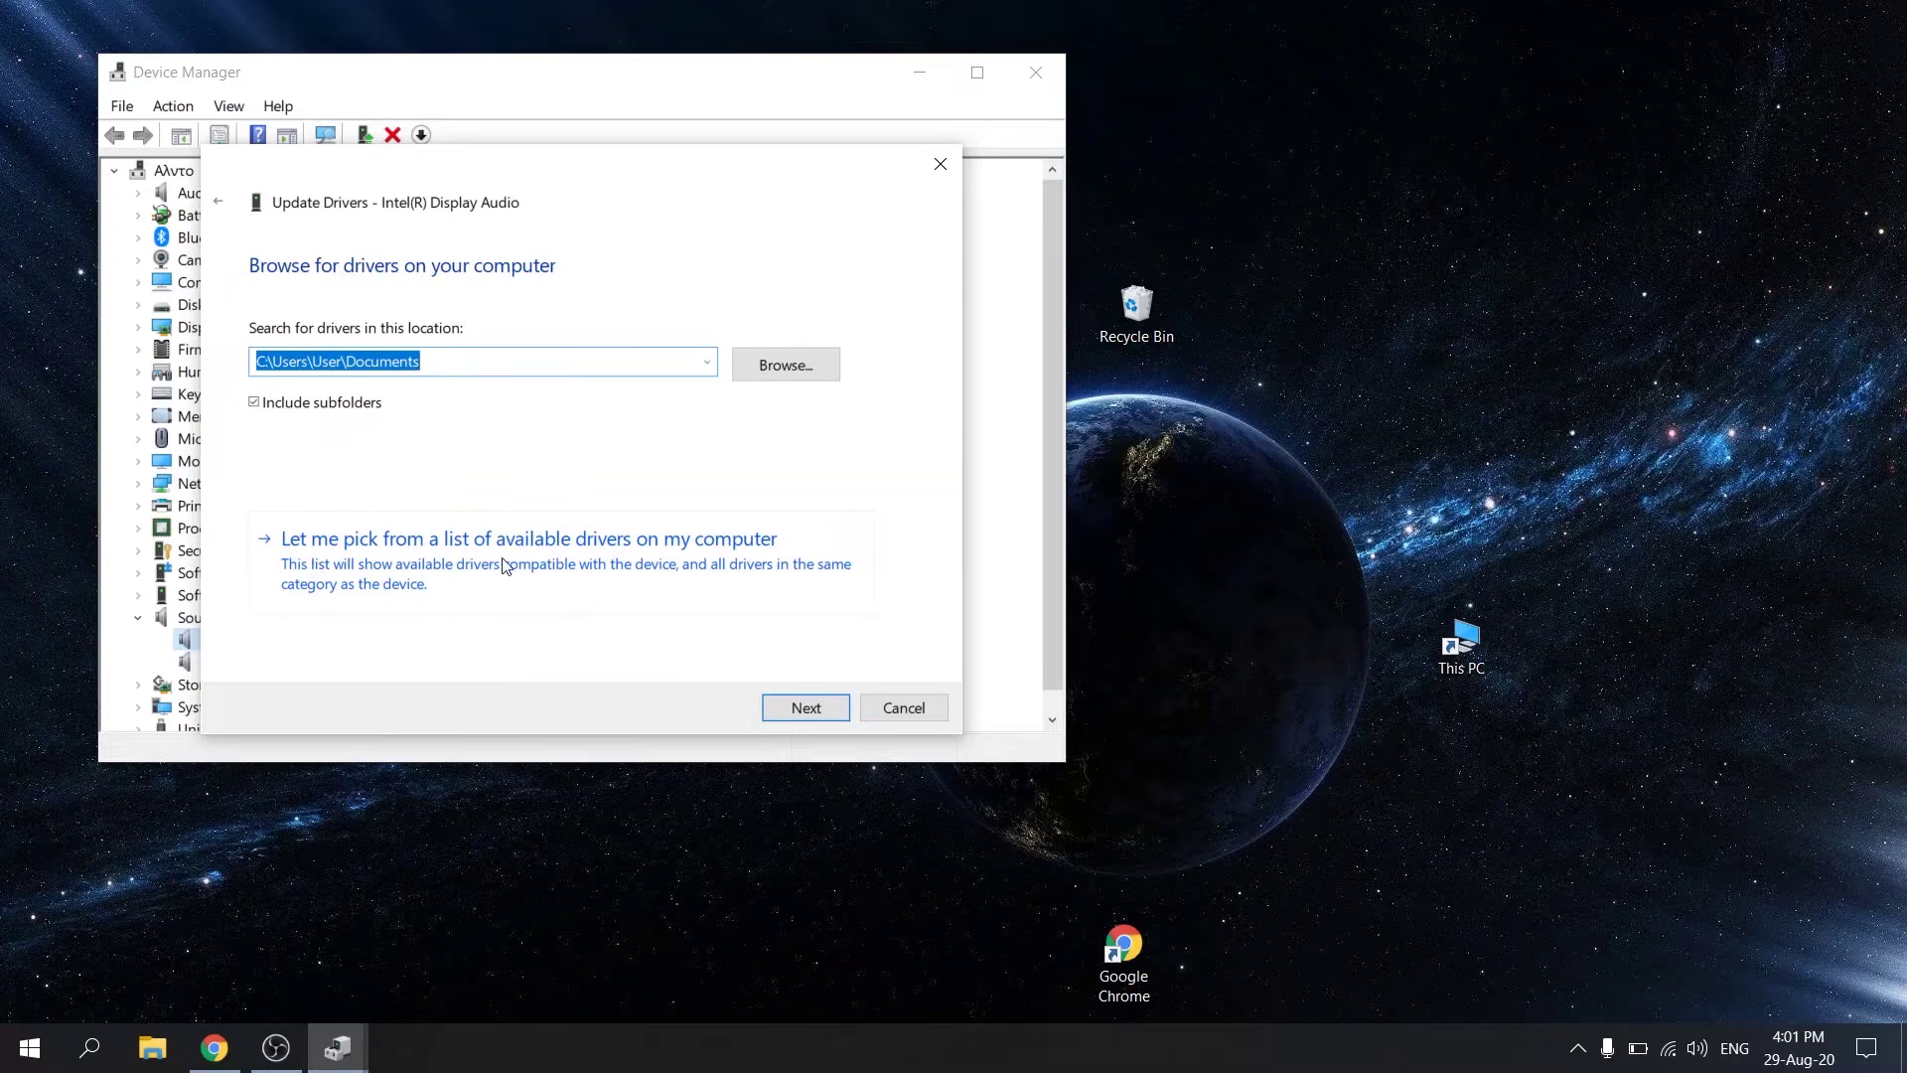
{"action": "left_click", "coordinate": [452, 562]}
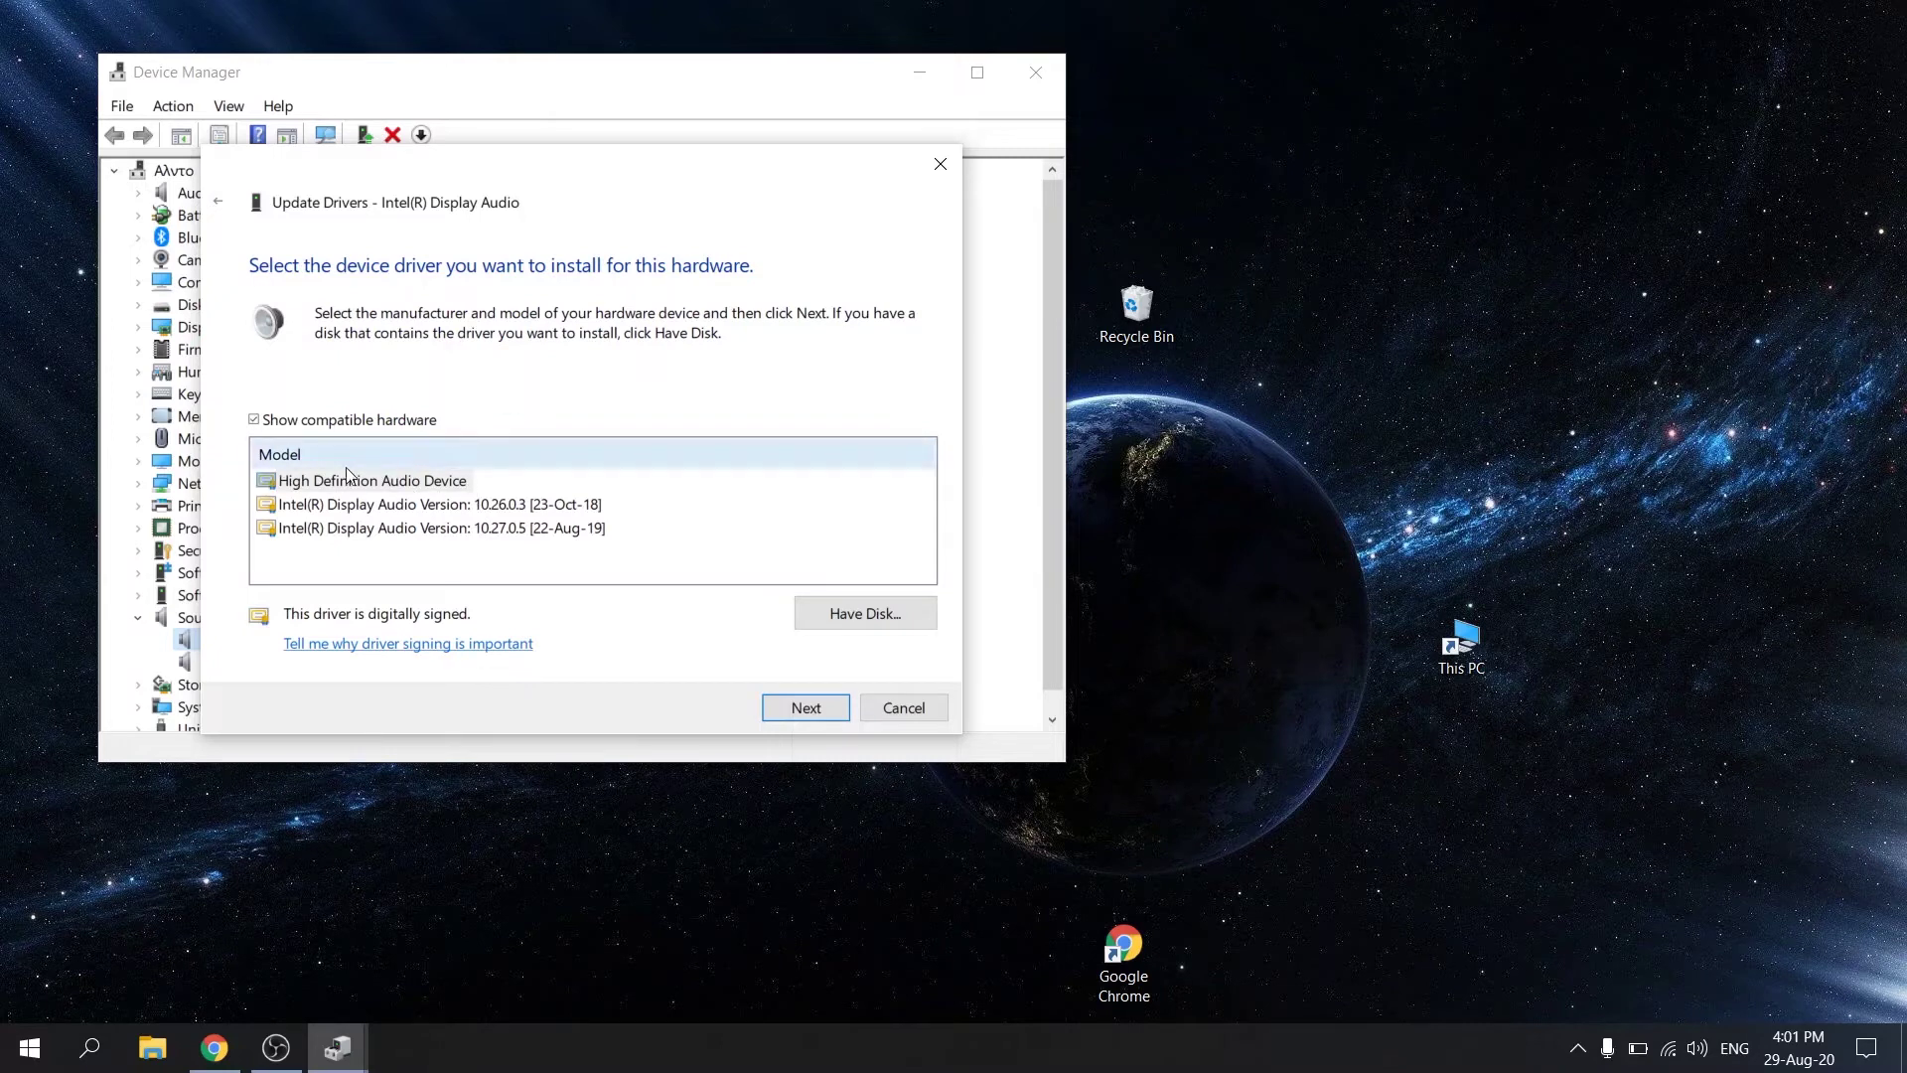
- Pick the High Definition Audio Device driver, decline the unverified-driver warning, and close the dialog
{"action": "left_click", "coordinate": [397, 490]}
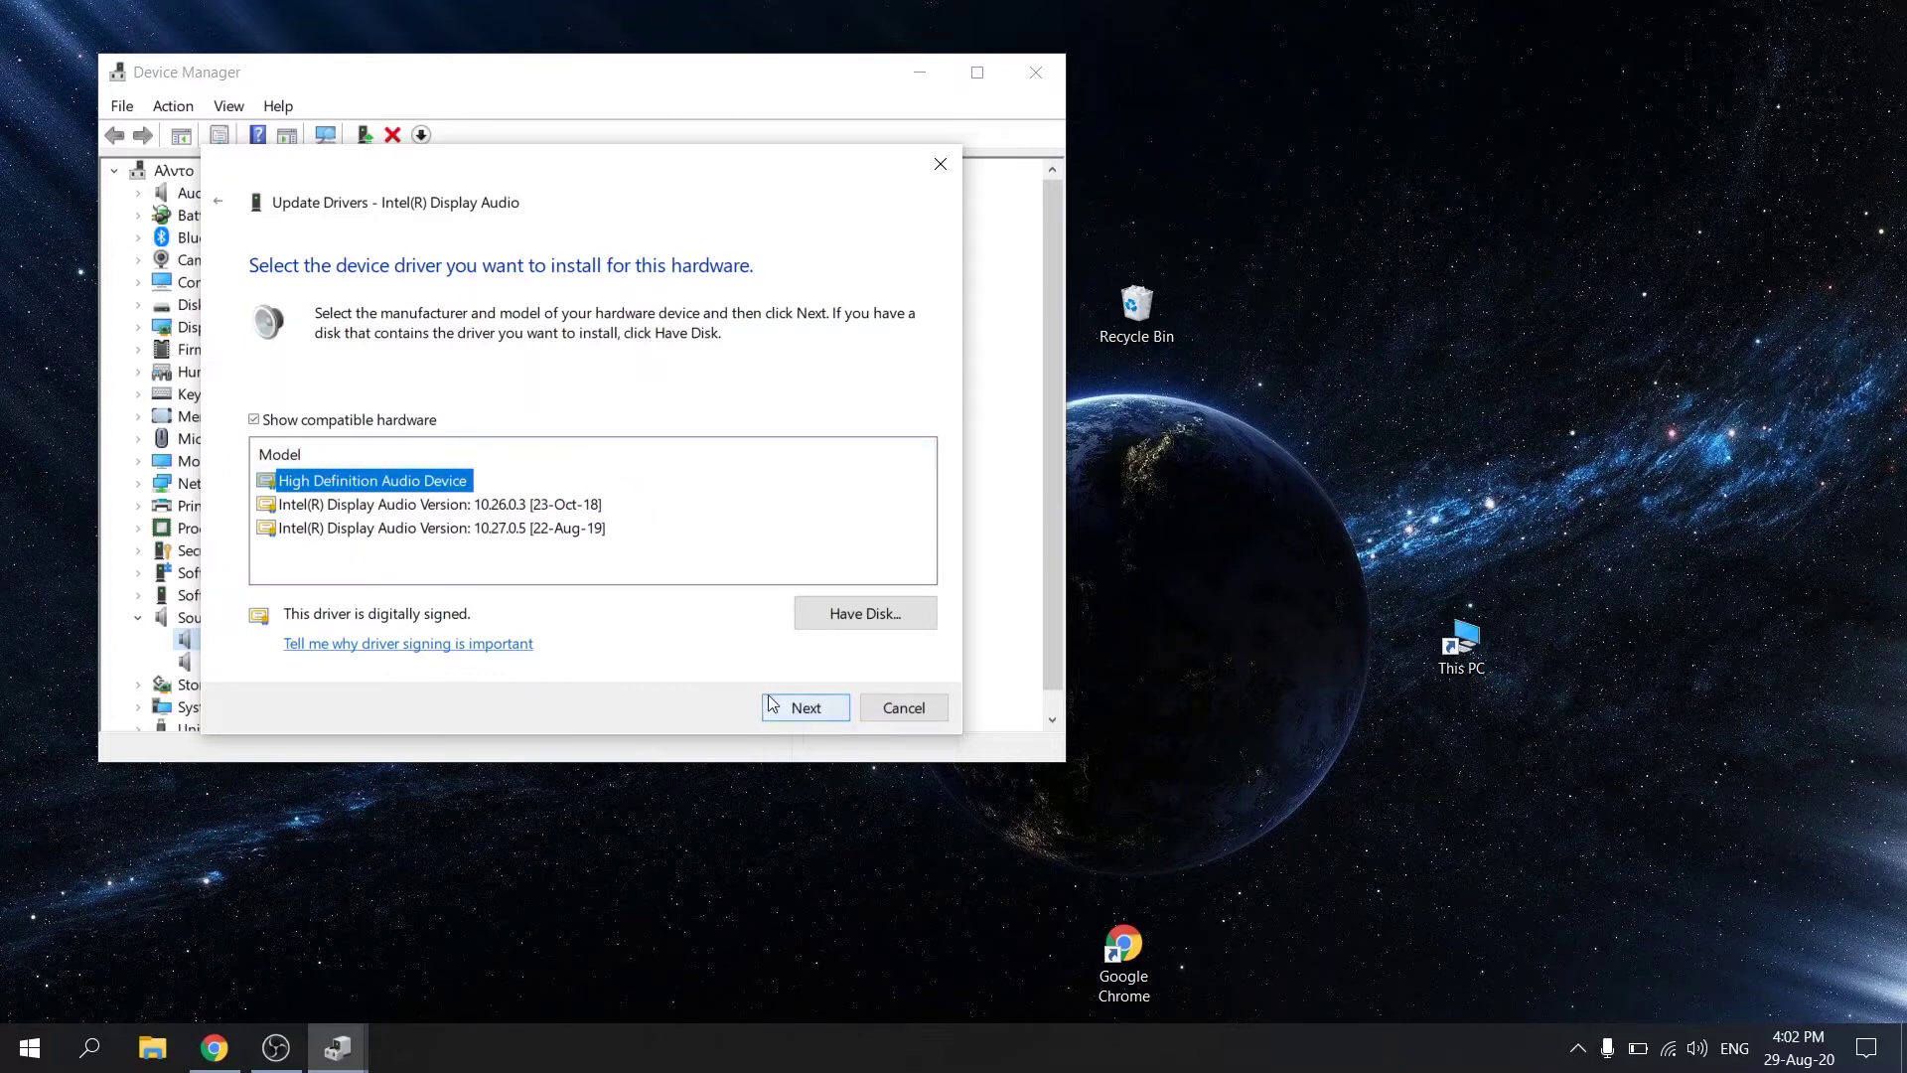
{"action": "left_click", "coordinate": [818, 713]}
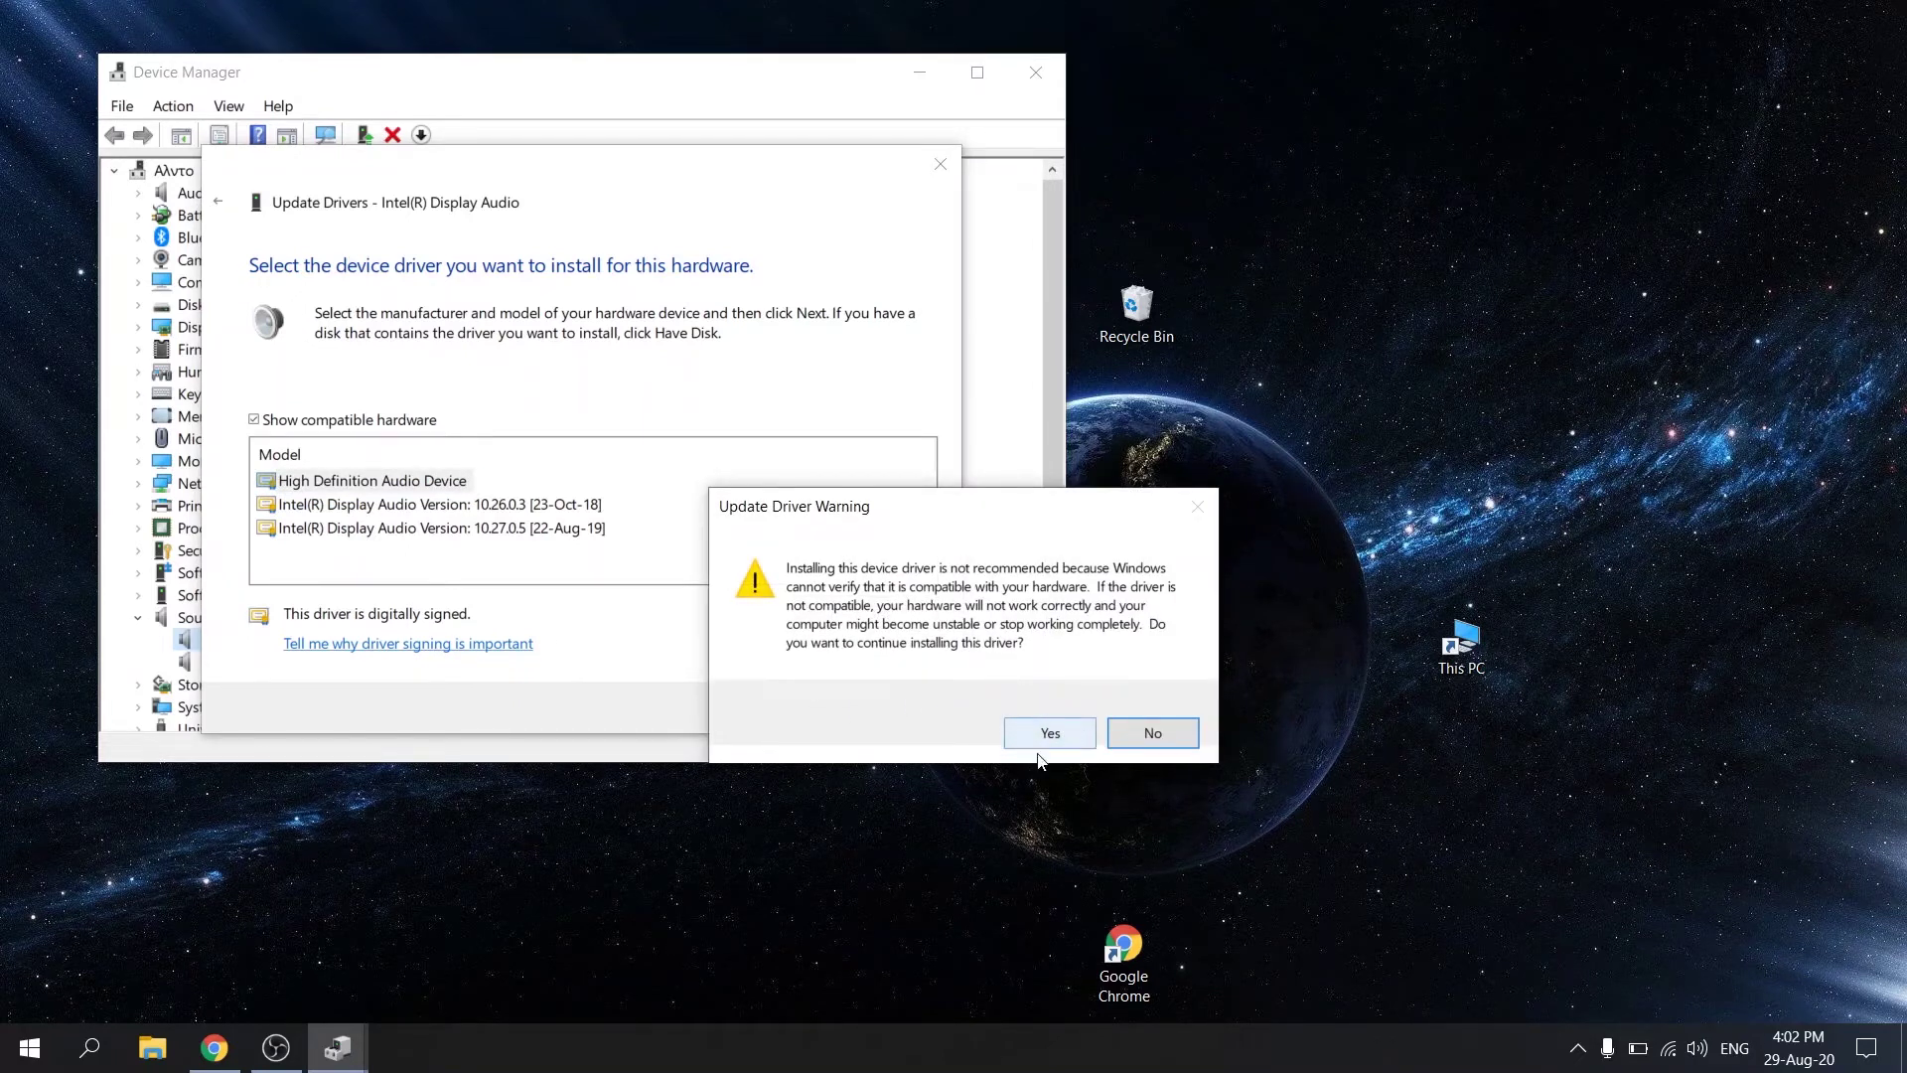
{"action": "key", "text": "Escape"}
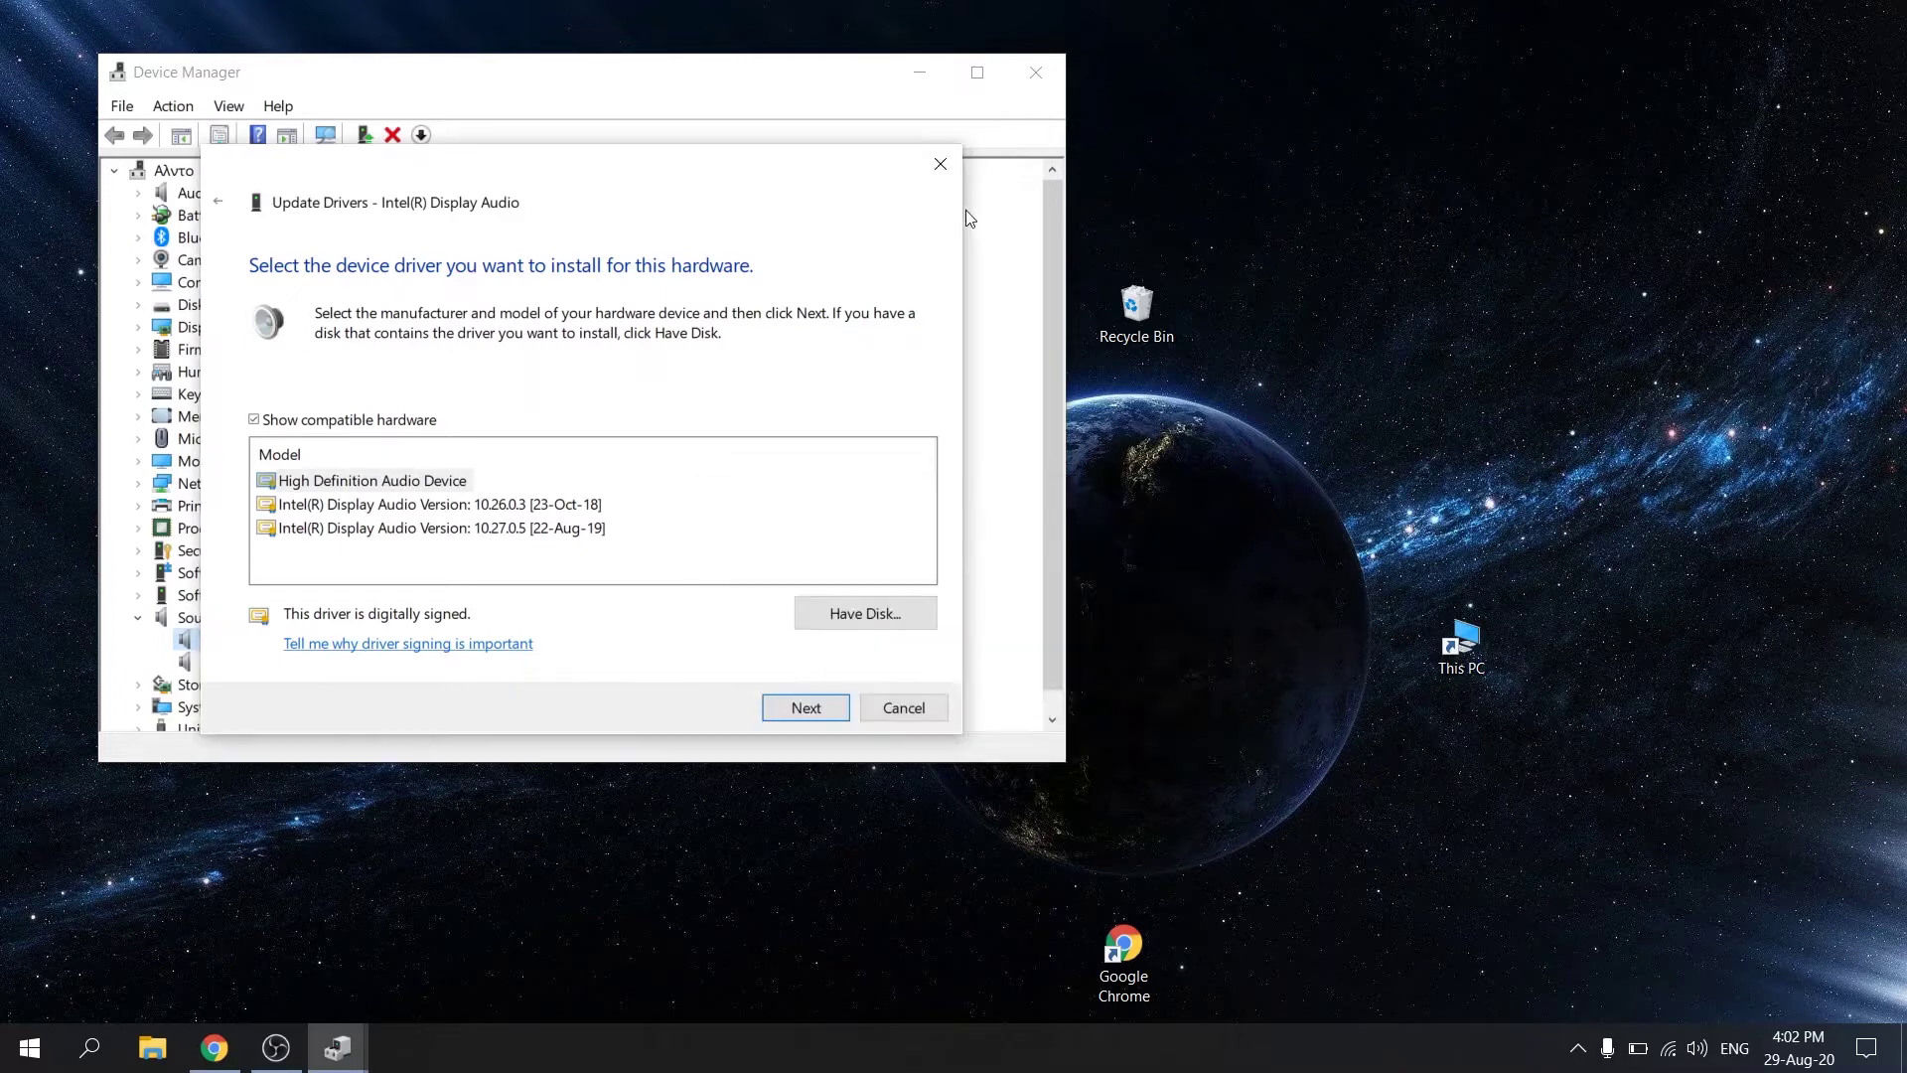
{"action": "left_click", "coordinate": [940, 164]}
- Close Device Manager and refresh the desktop
{"action": "left_click", "coordinate": [1030, 85]}
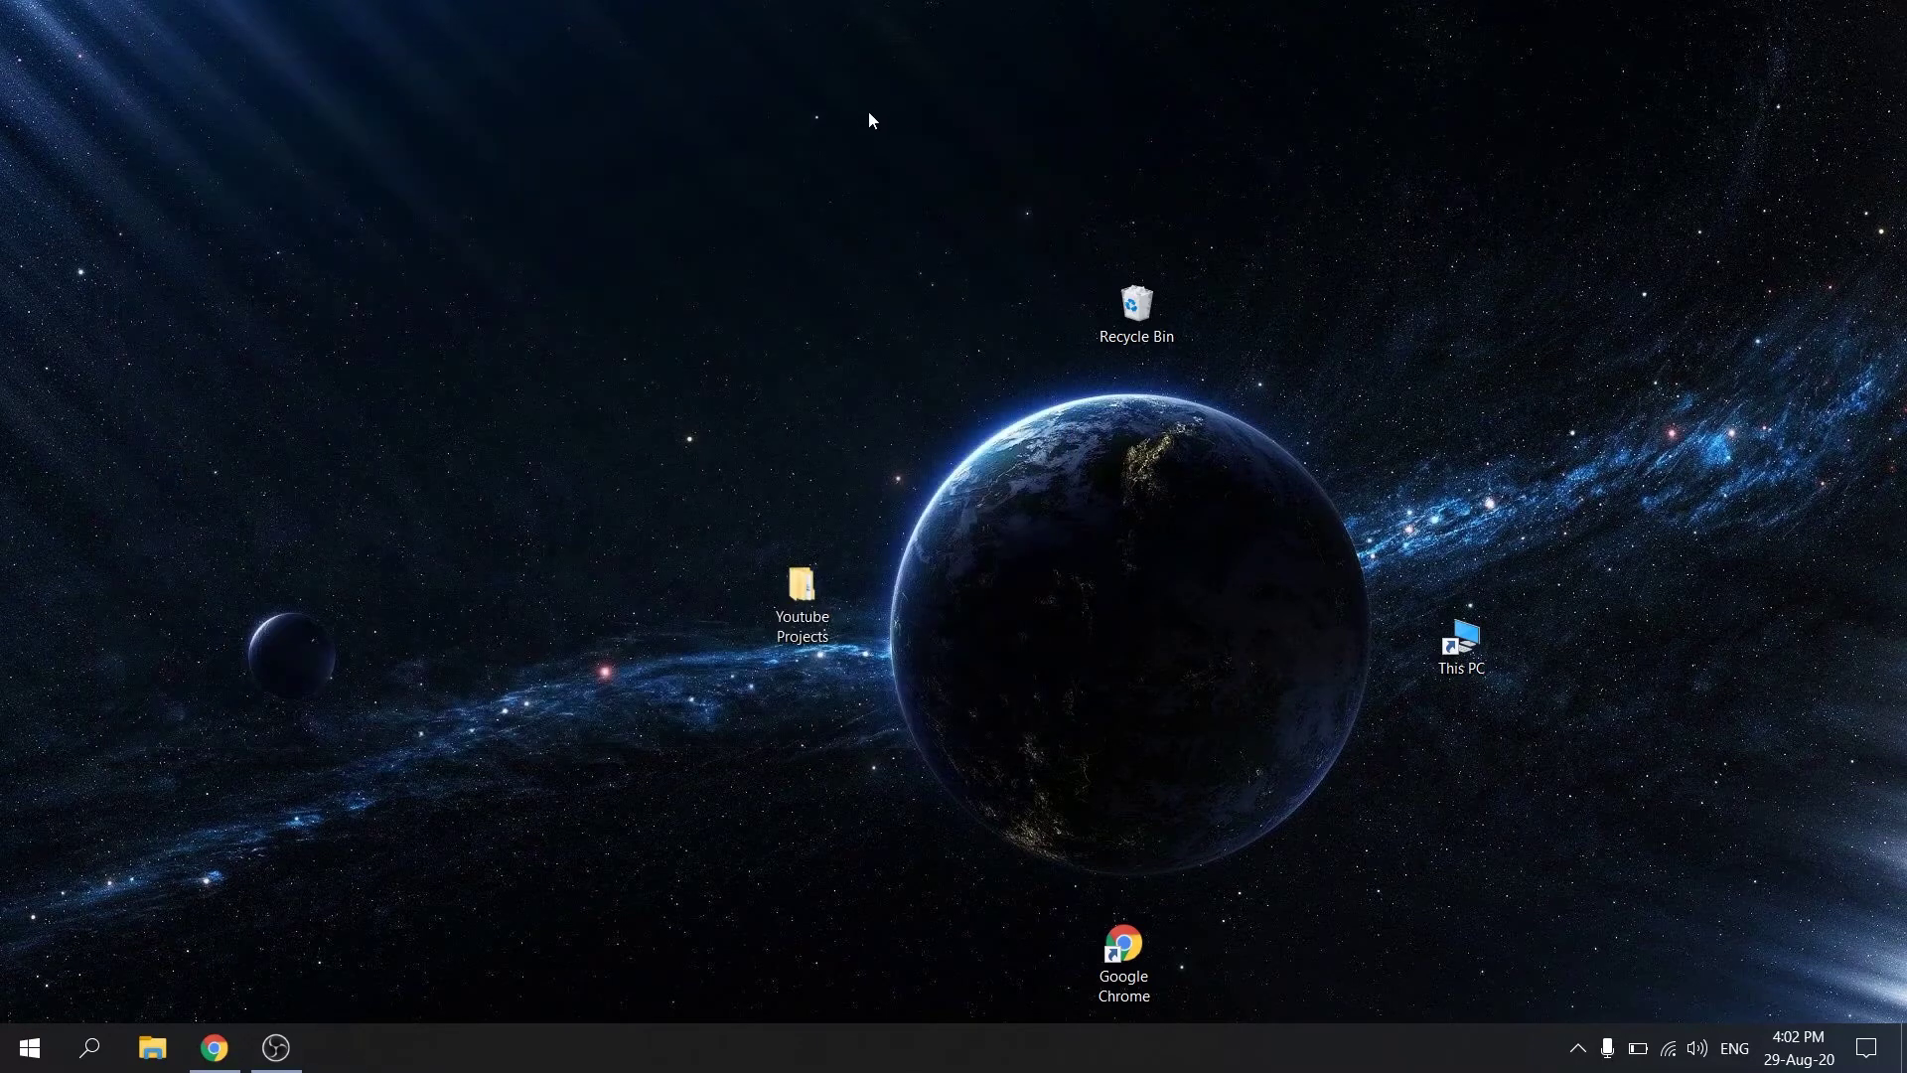
{"action": "right_click", "coordinate": [868, 110]}
{"action": "left_click", "coordinate": [911, 185]}
- Restart the PC from the Start menu power options, then right-click Intel(R) Display Audio
{"action": "left_click", "coordinate": [30, 1048]}
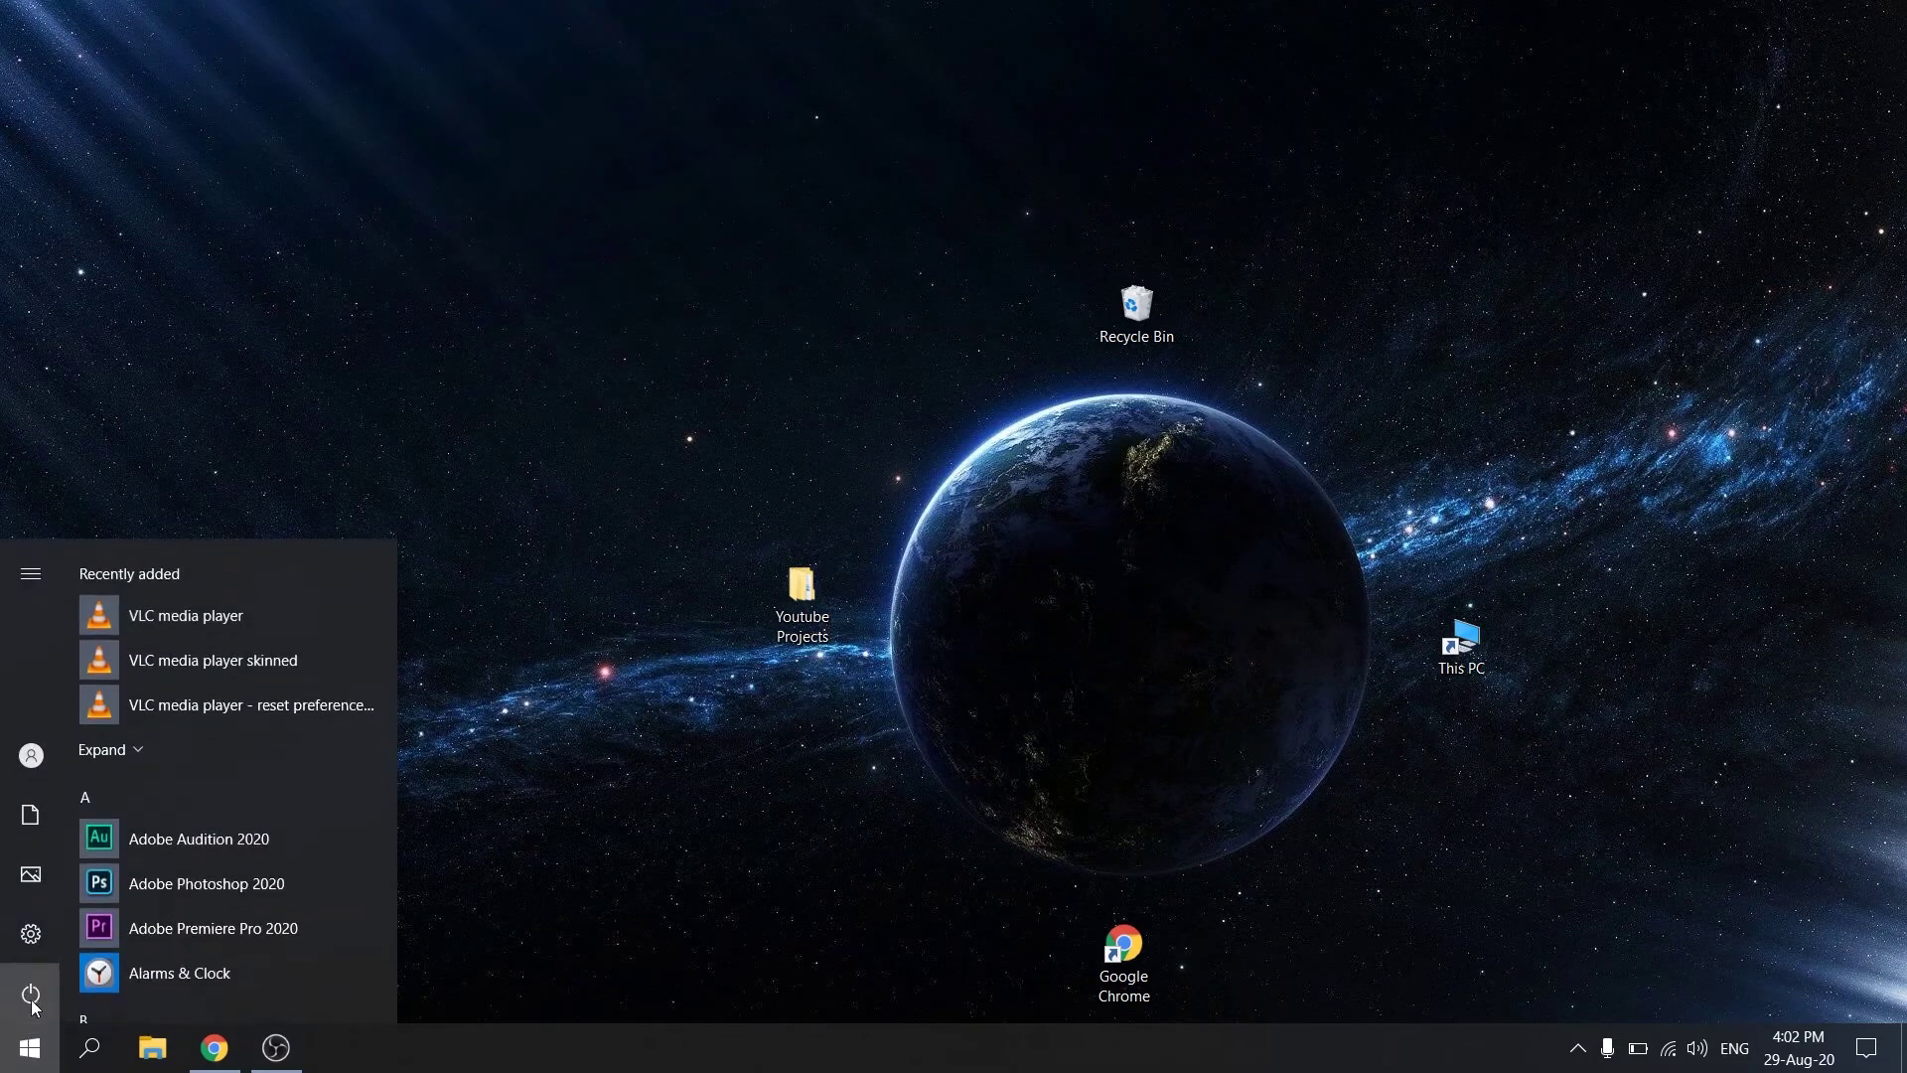
{"action": "left_click", "coordinate": [70, 989]}
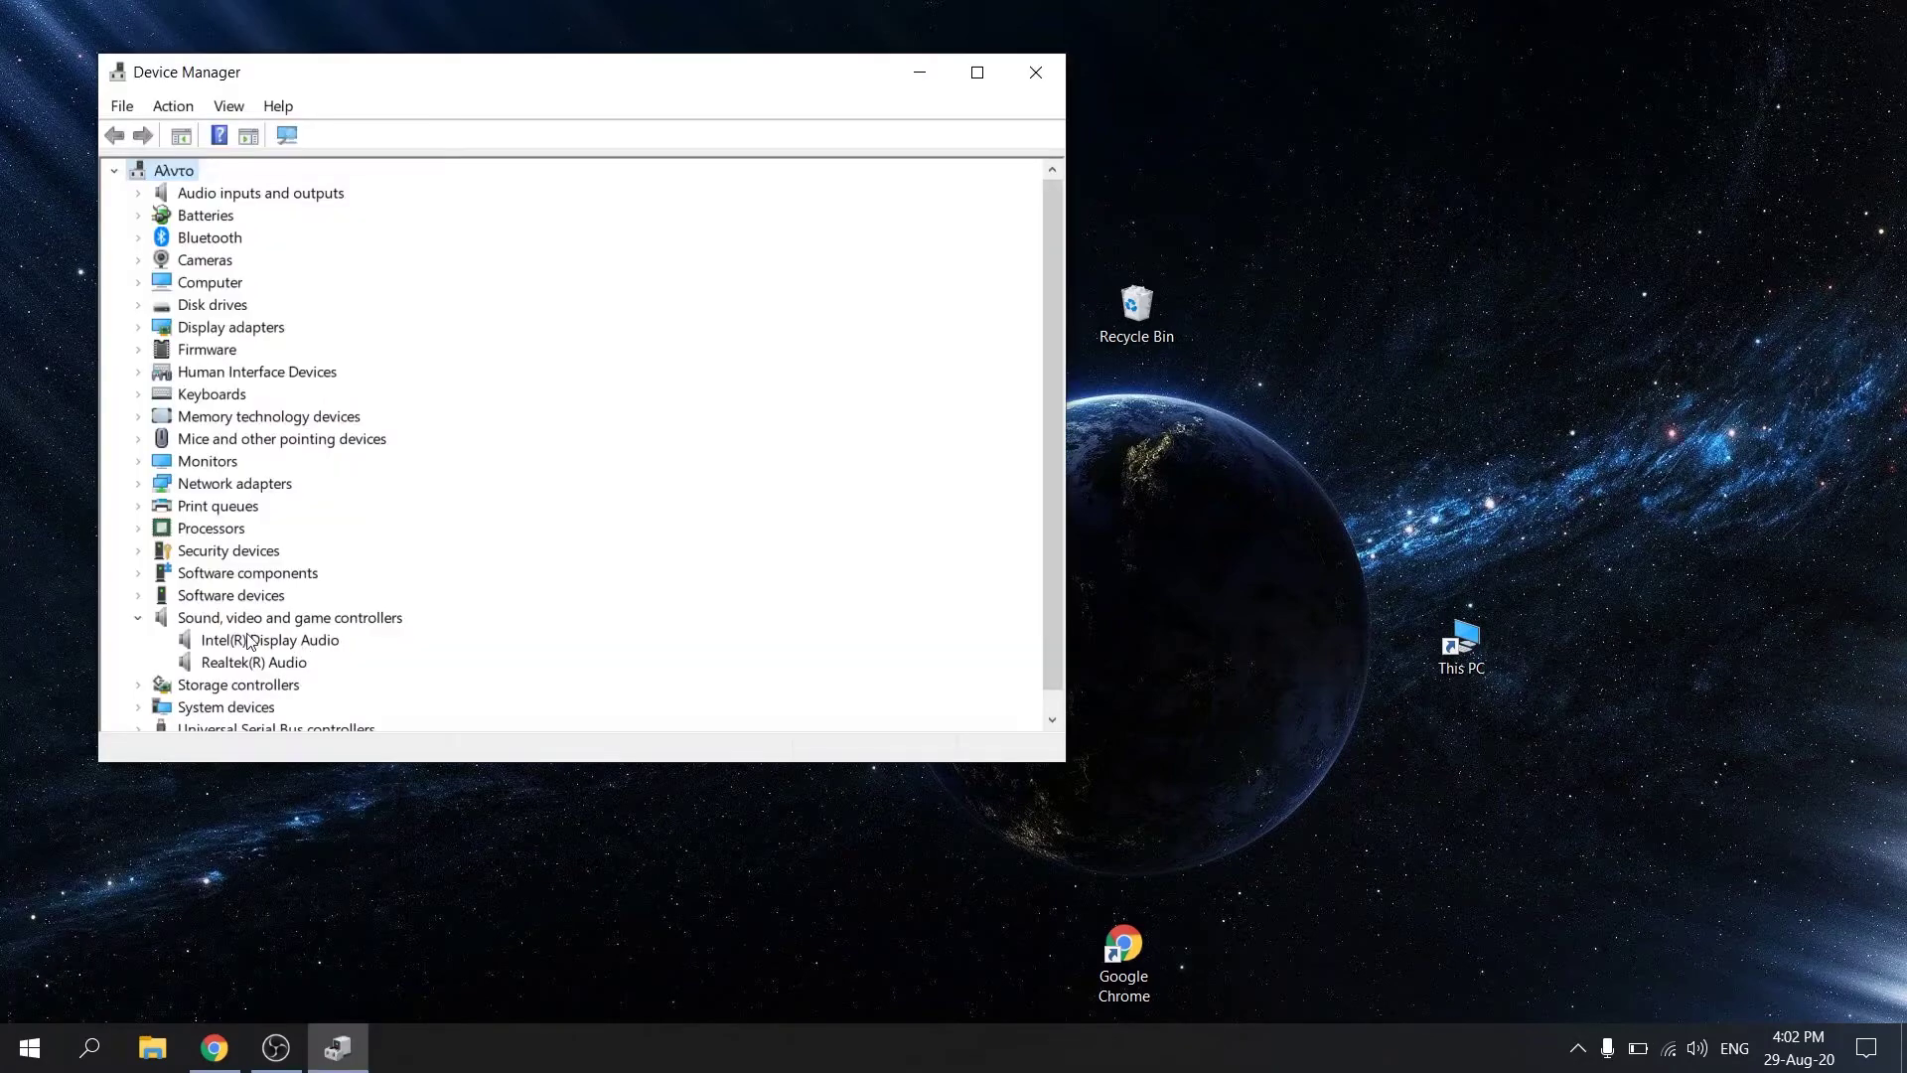
{"action": "right_click", "coordinate": [232, 639]}
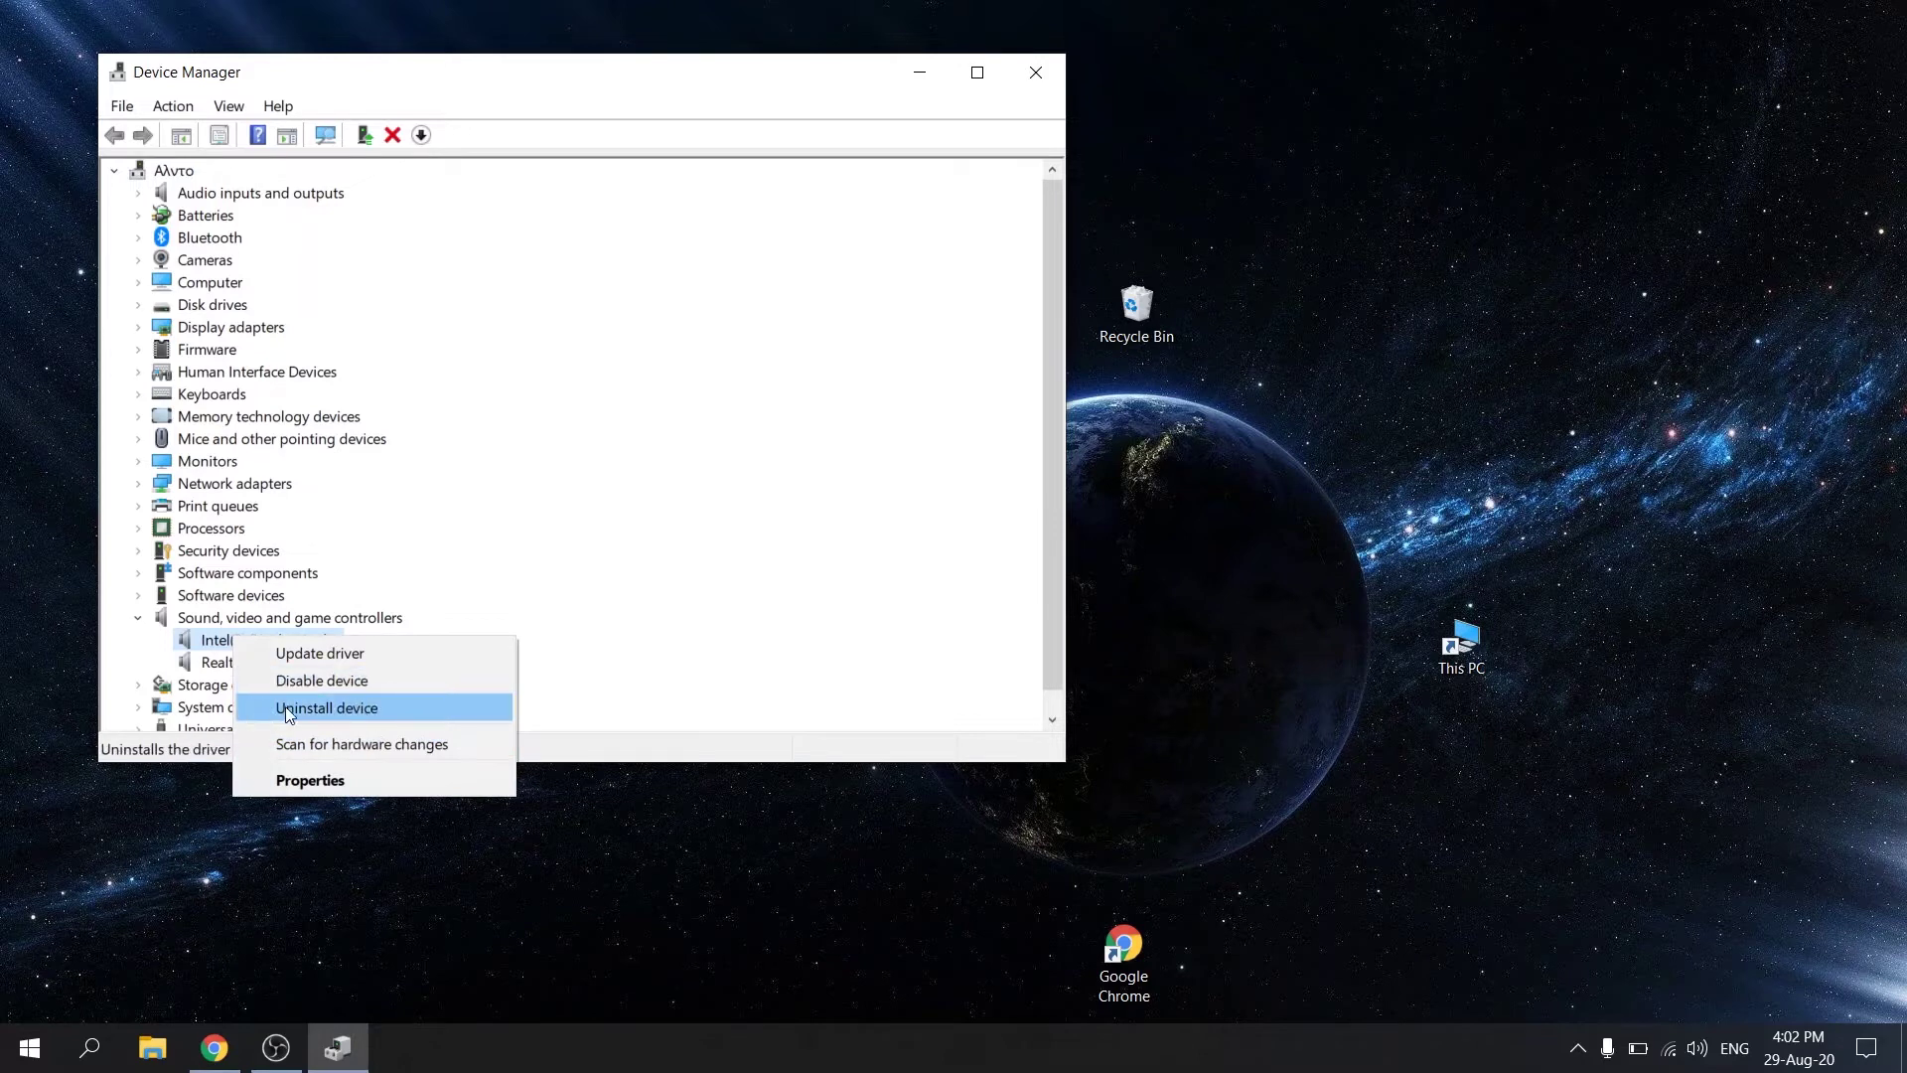
- Uninstall Intel(R) Display Audio, rescan hardware to redetect it, check sound controllers, then close Device Manager
{"action": "left_click", "coordinate": [284, 706]}
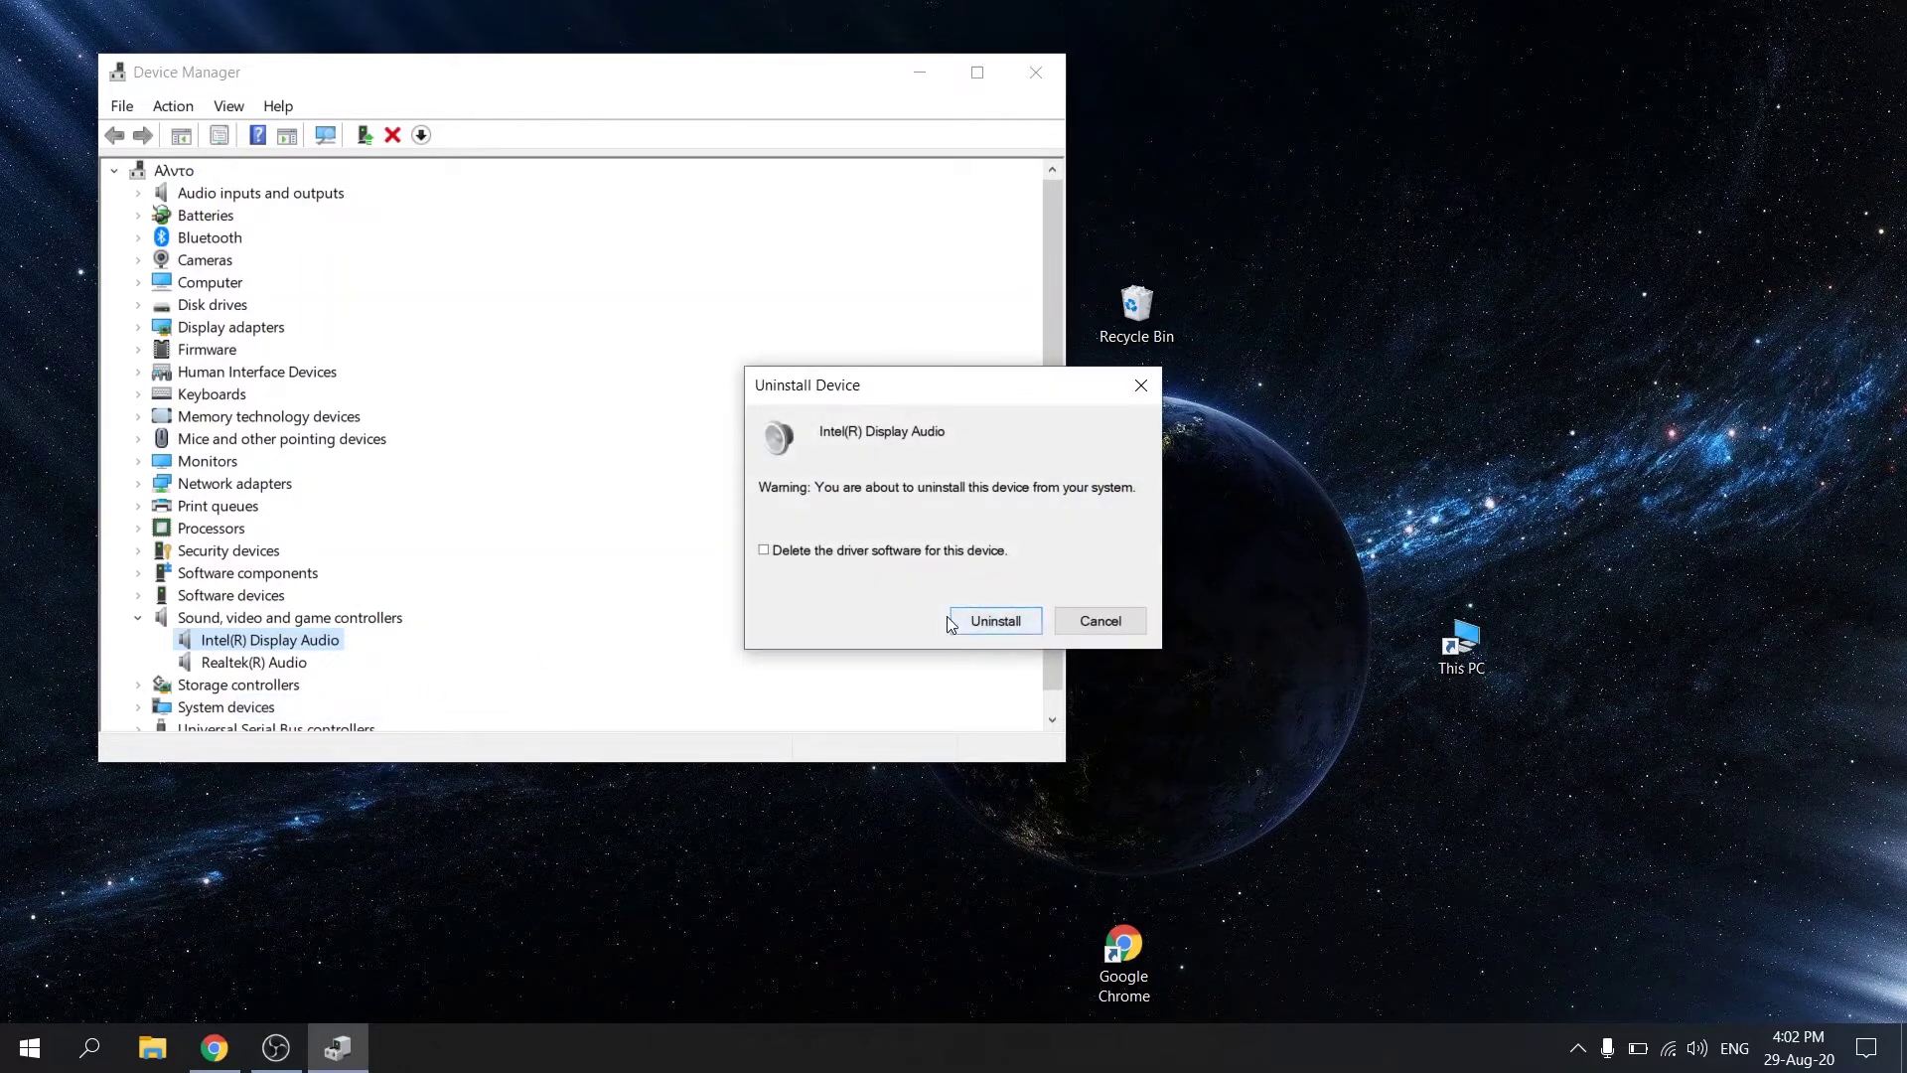
{"action": "left_click", "coordinate": [981, 622]}
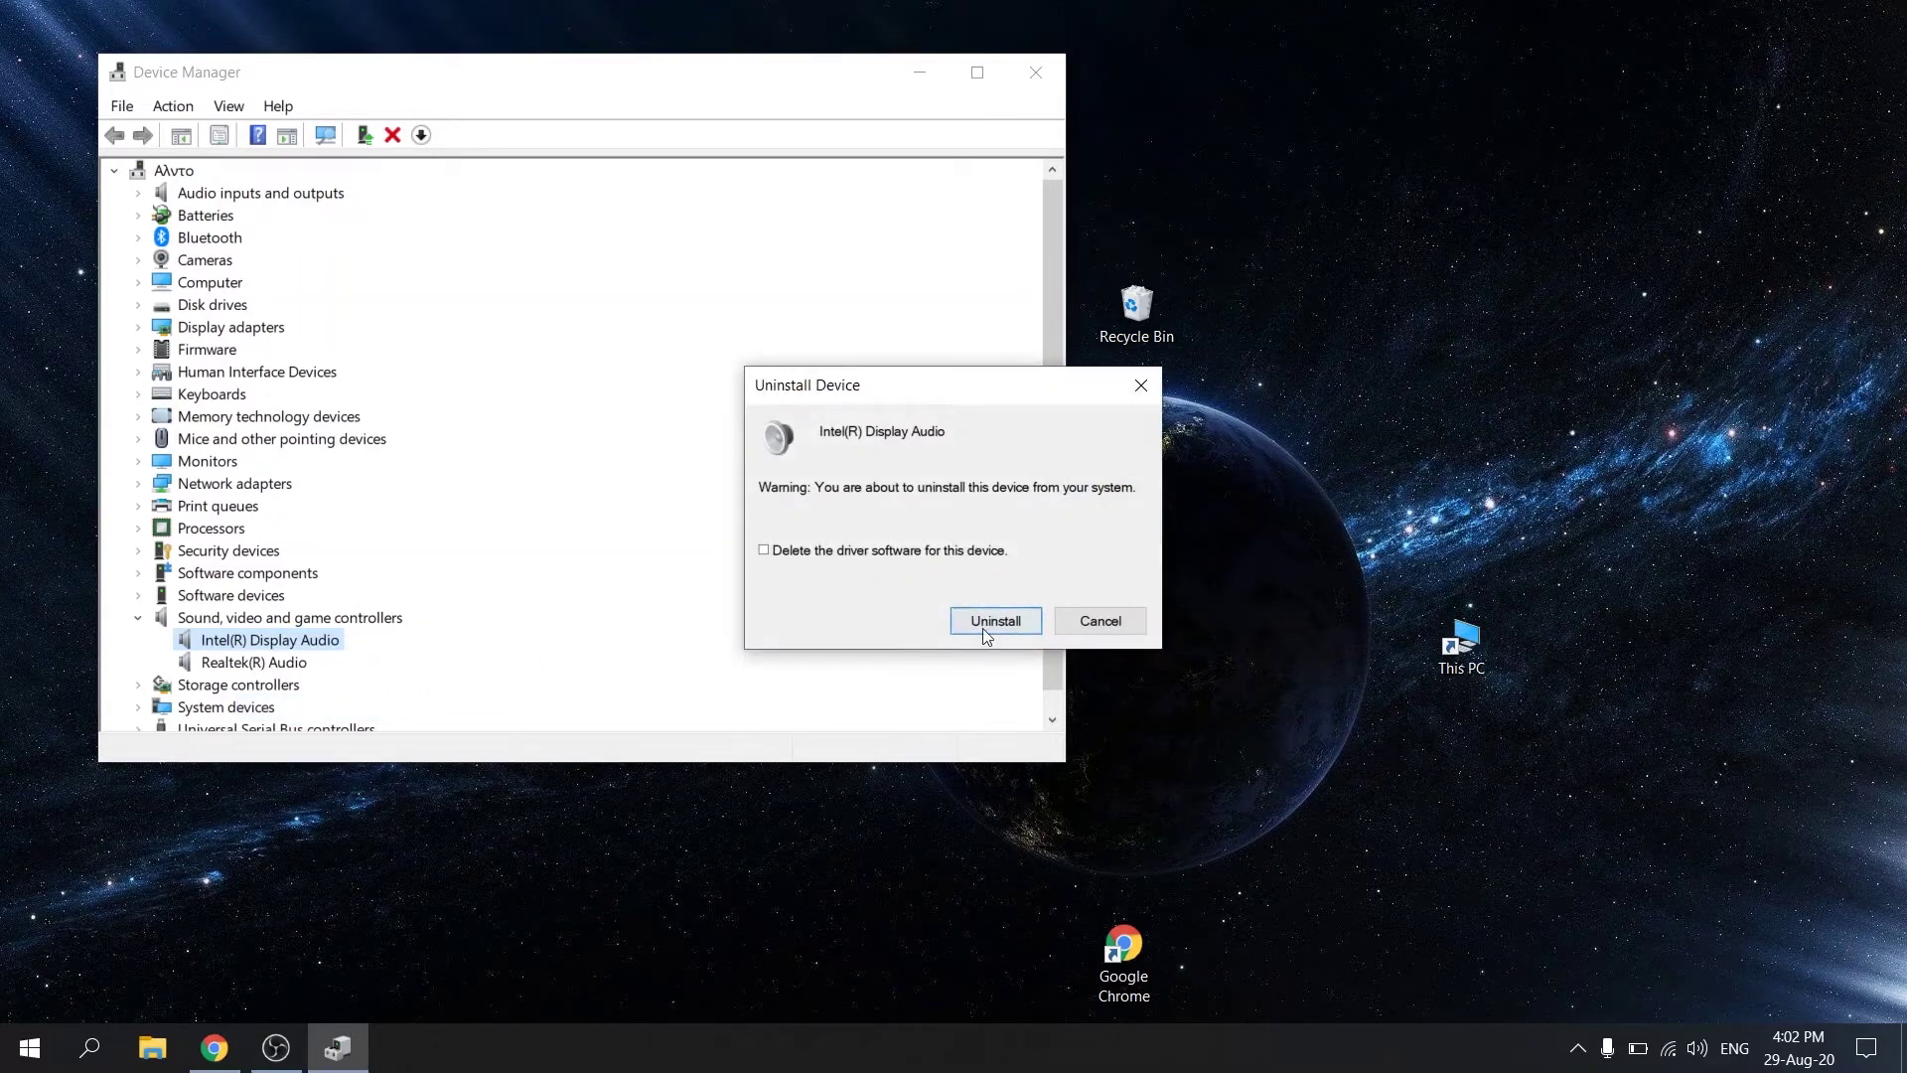
{"action": "left_click", "coordinate": [329, 133]}
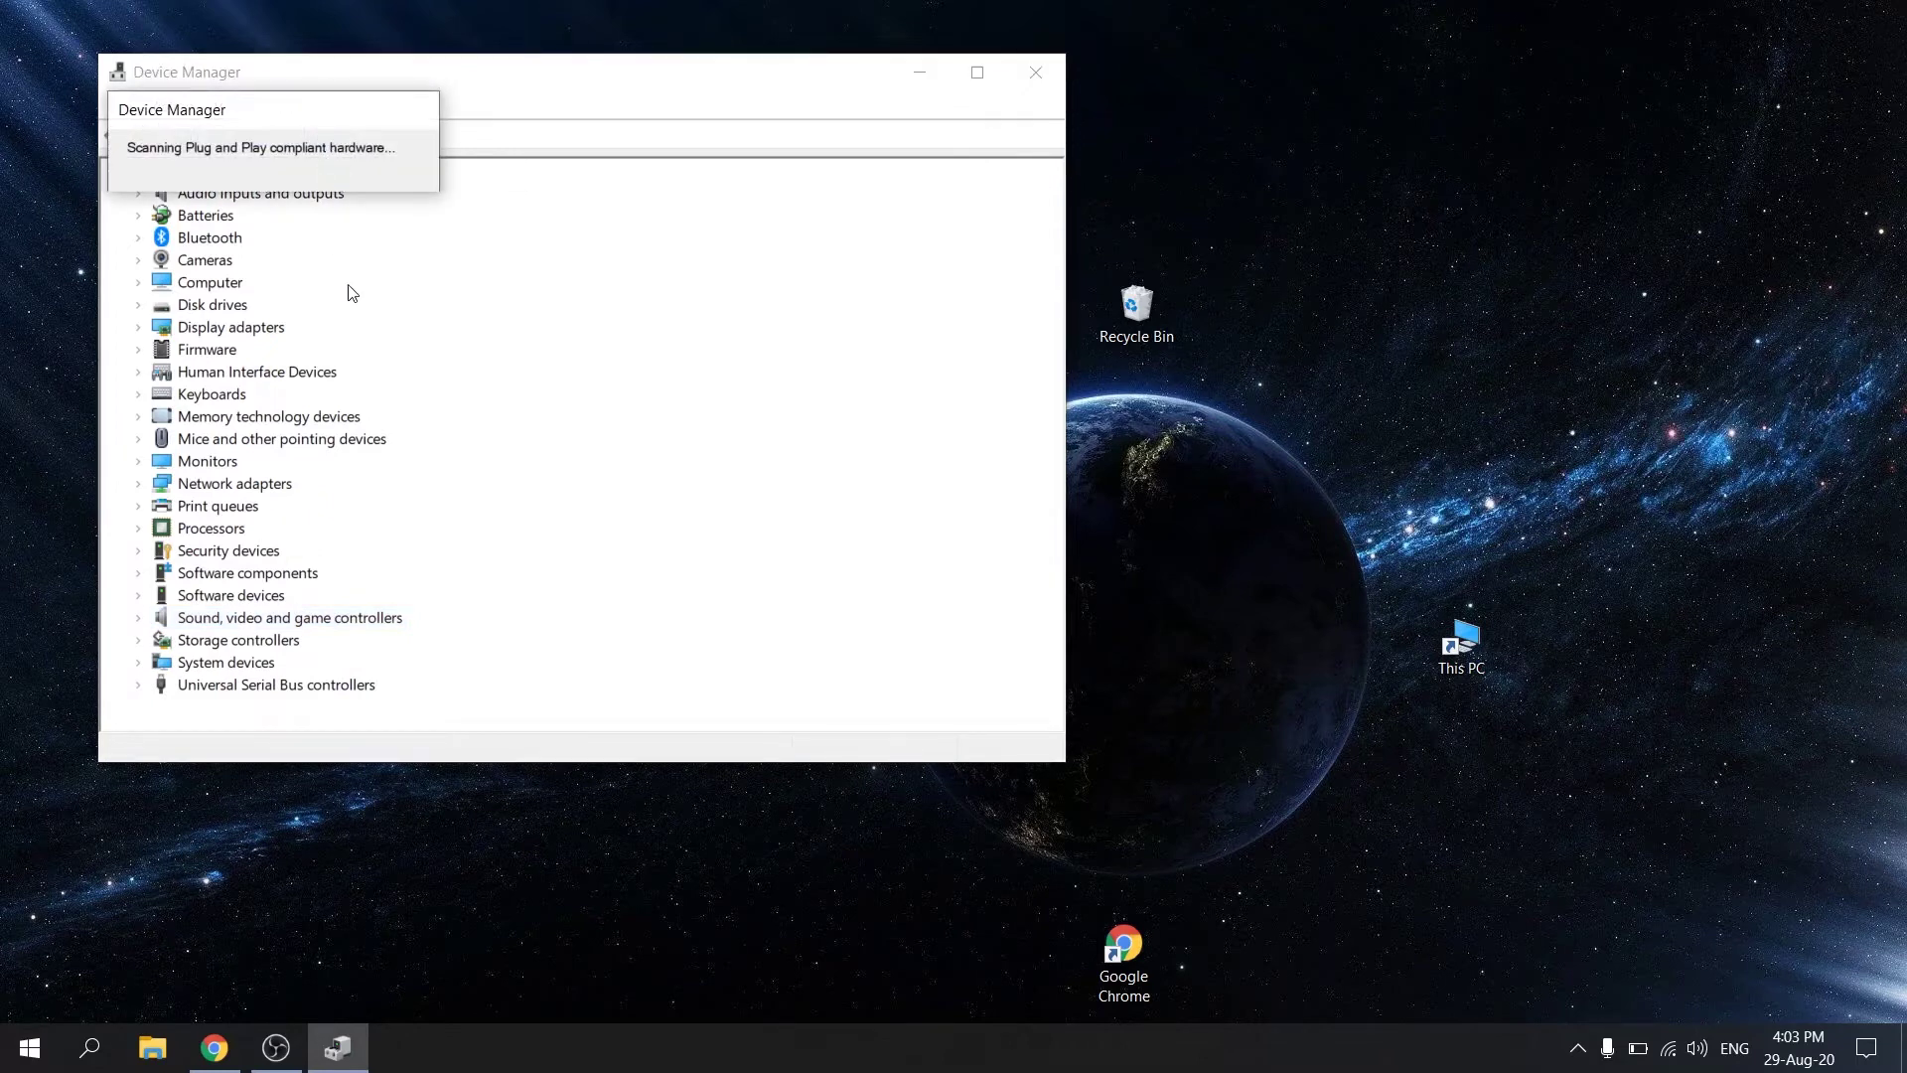
{"action": "left_click", "coordinate": [140, 618]}
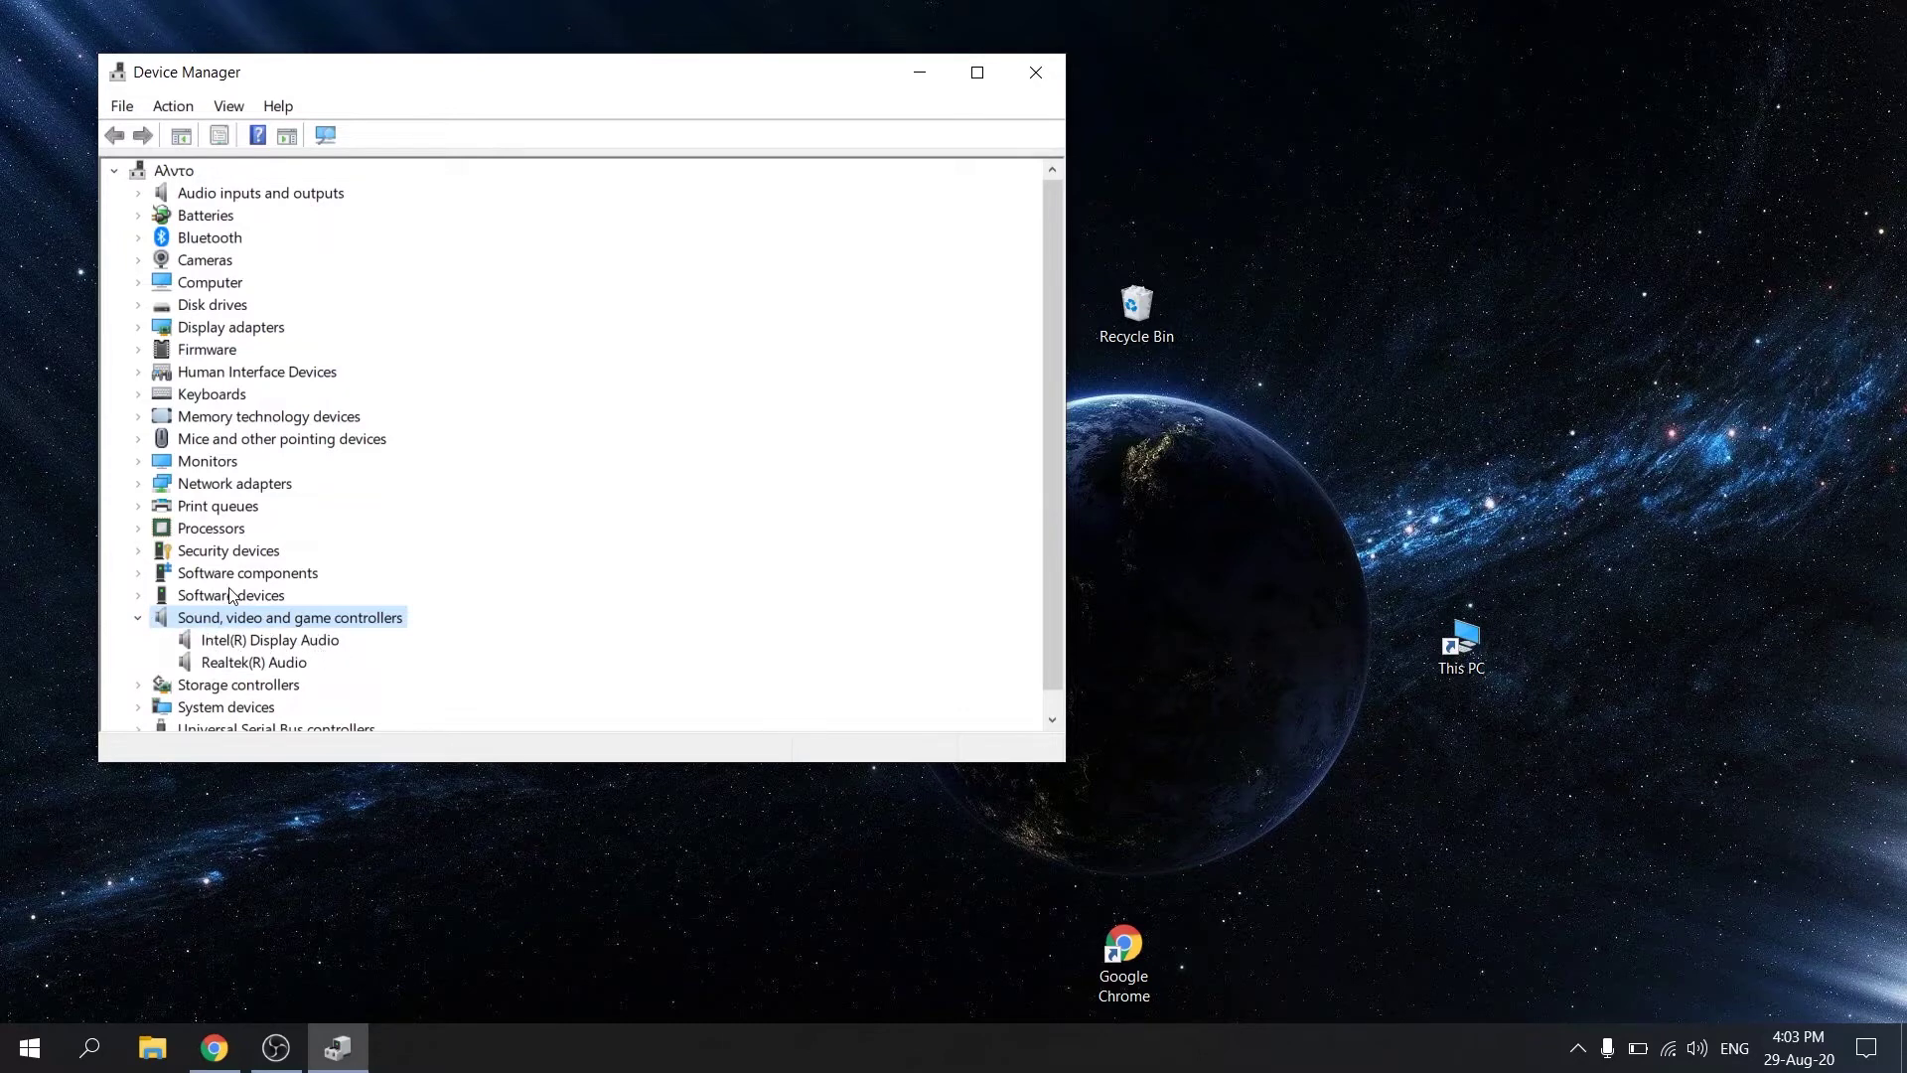
{"action": "key", "text": "alt+F4"}
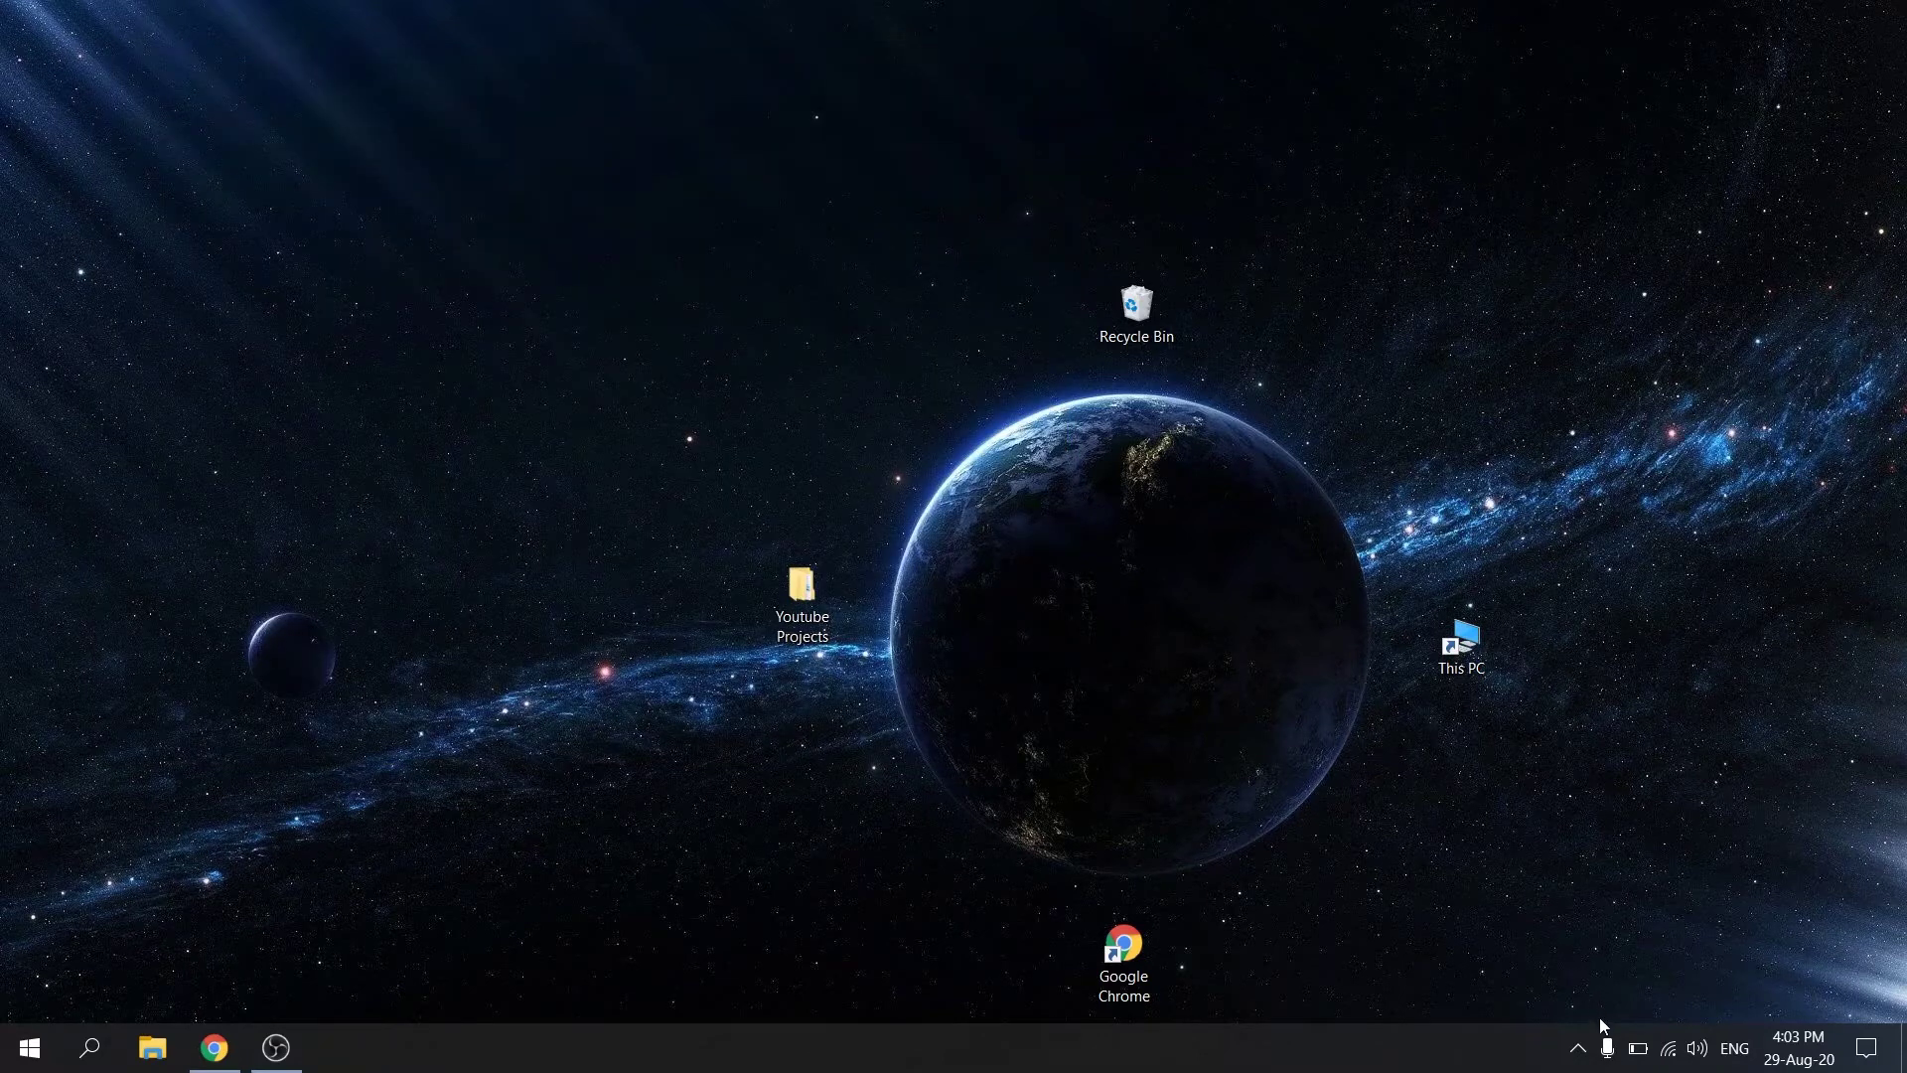
- Open the Sound control panel and show the Speakers properties' Advanced tab (24 bit, 48000 Hz)
{"action": "right_click", "coordinate": [1696, 1048]}
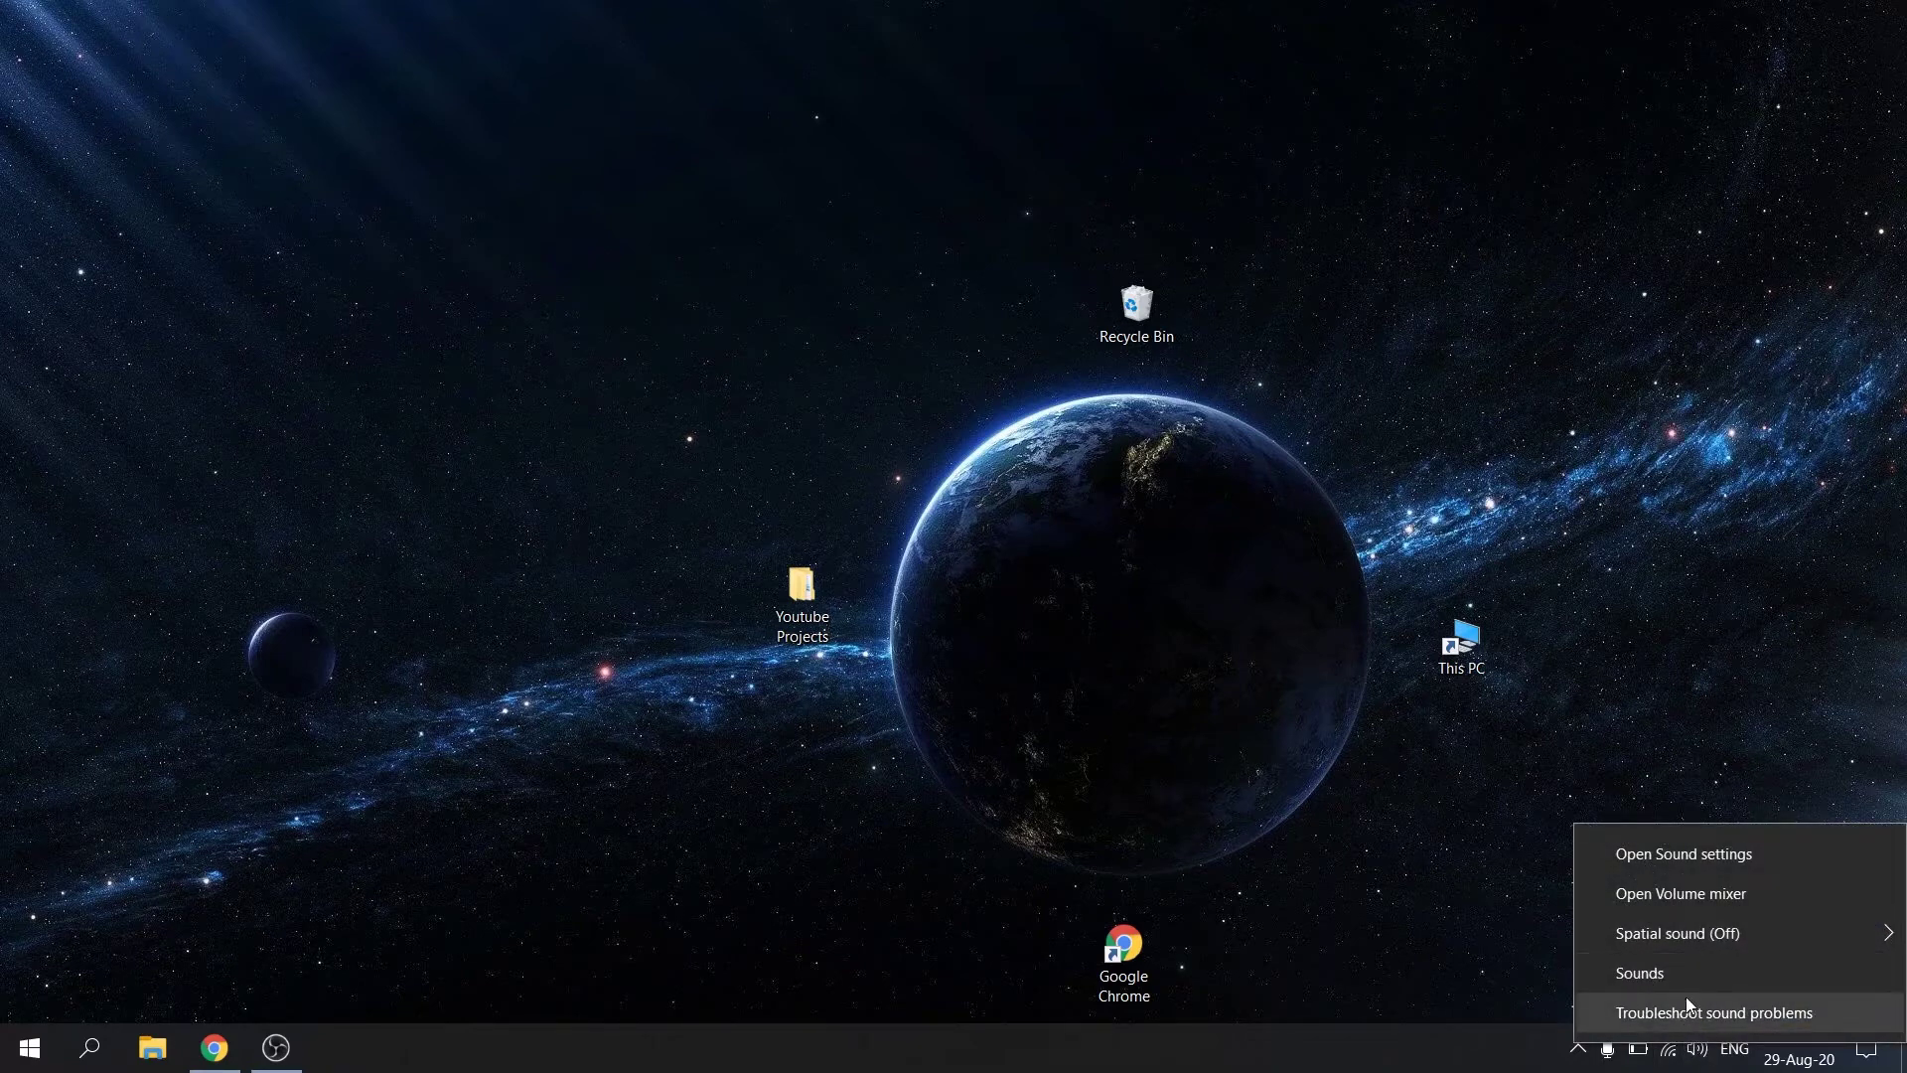
{"action": "left_click", "coordinate": [1714, 978]}
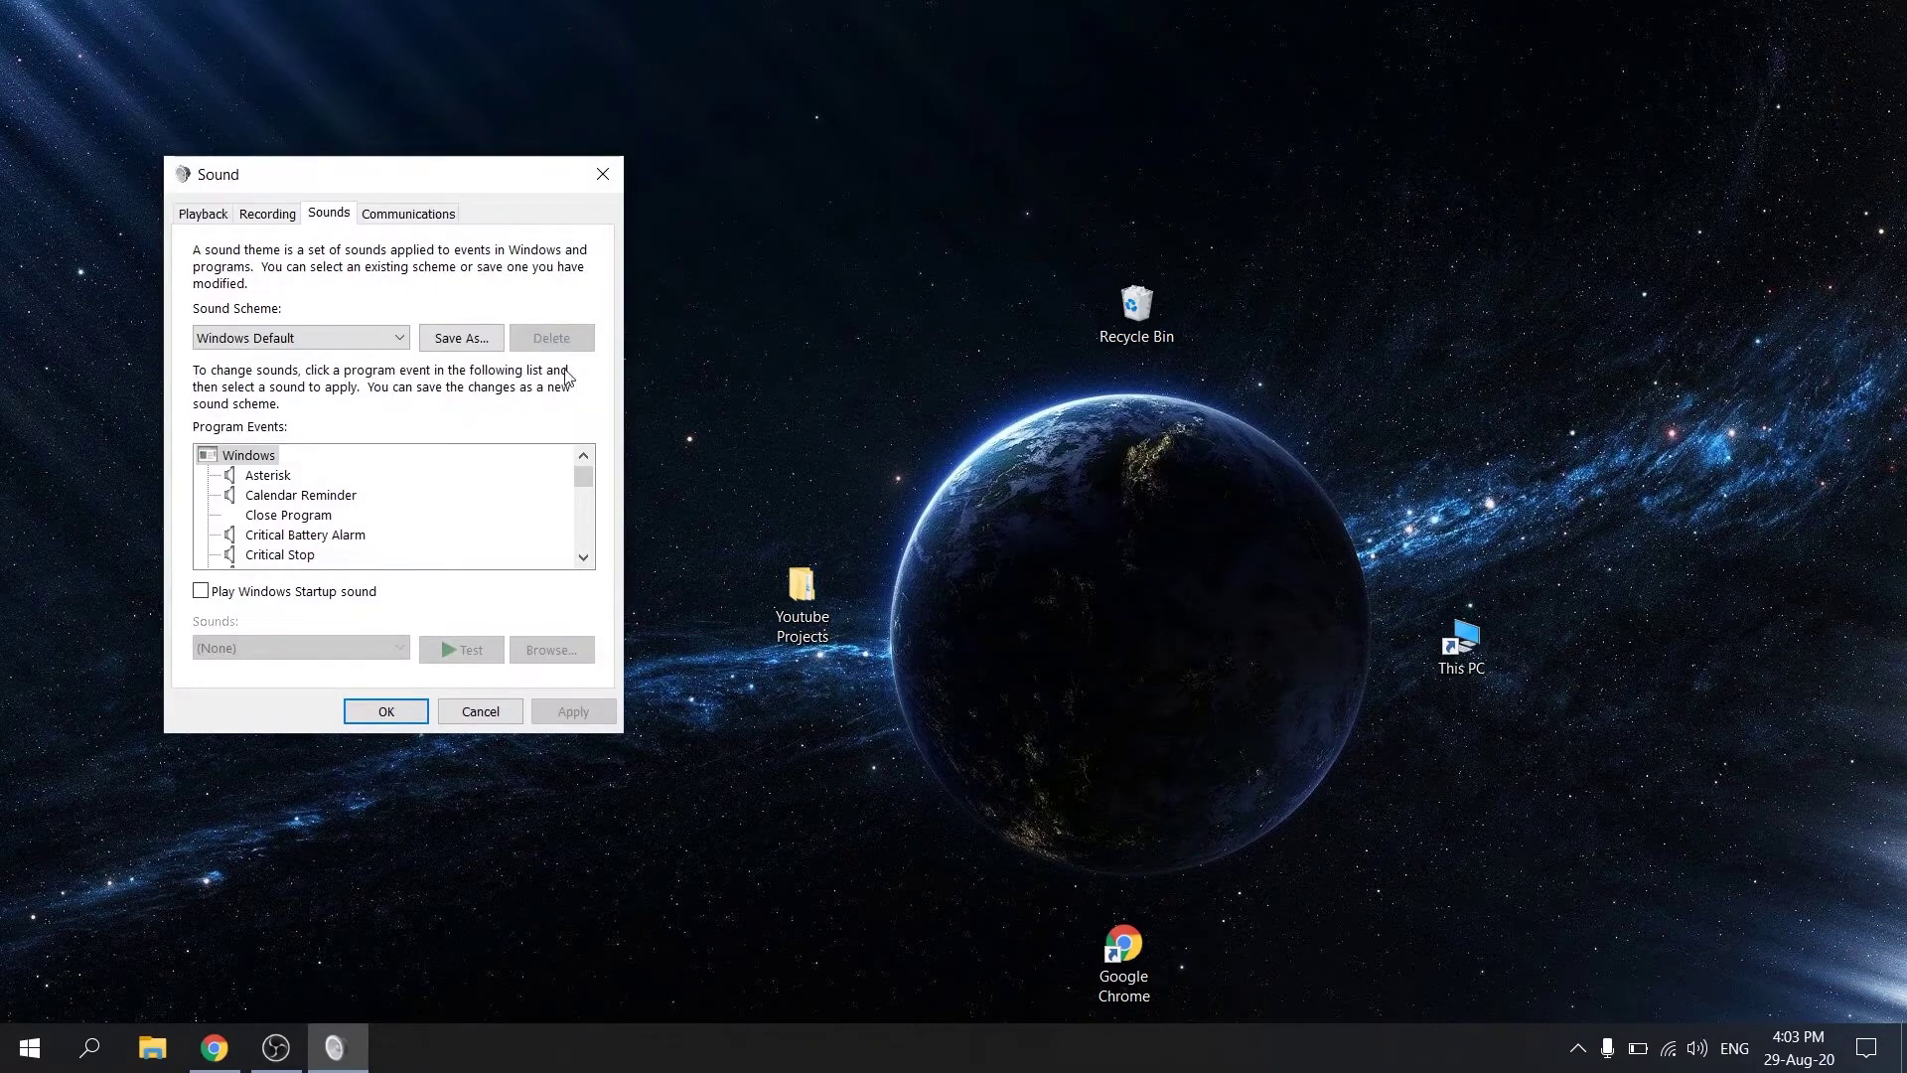
{"action": "left_click_drag", "start_coordinate": [390, 174], "coordinate": [755, 199]}
{"action": "left_click", "coordinate": [578, 241]}
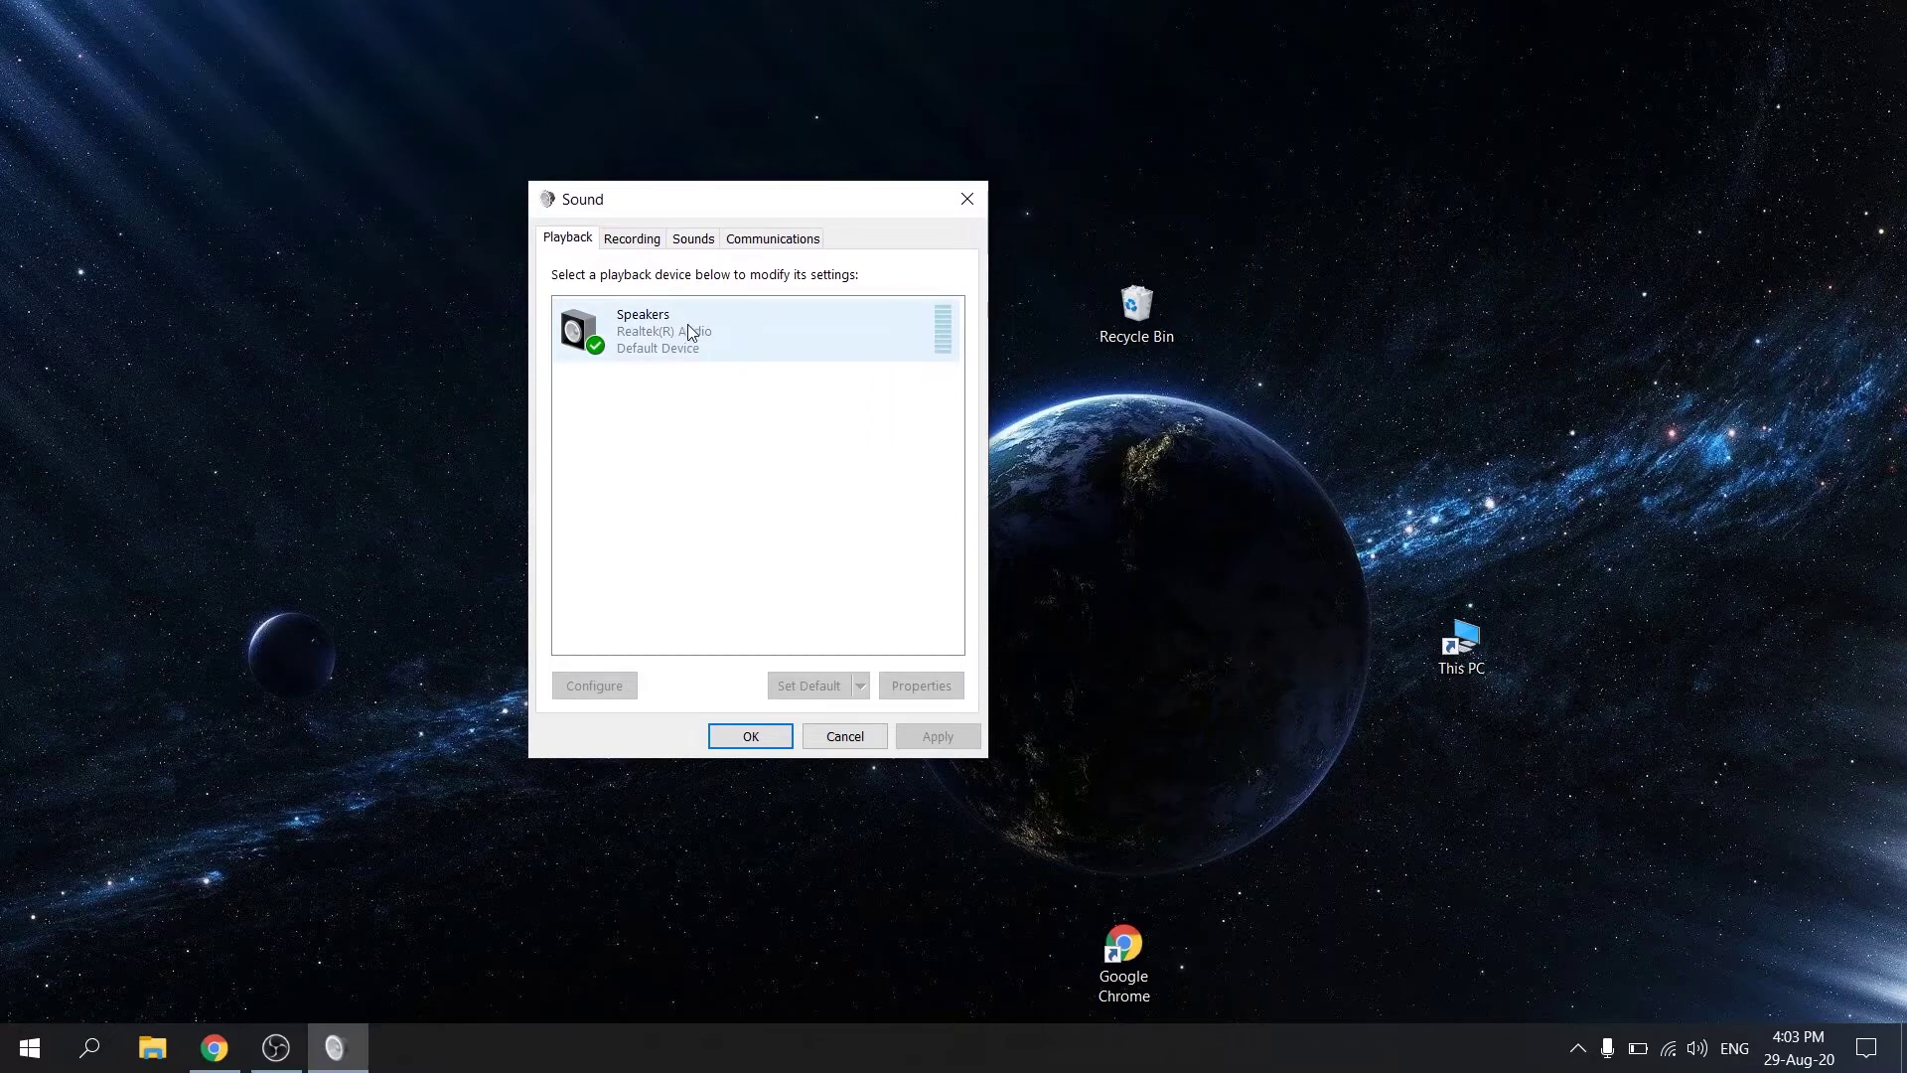
{"action": "right_click", "coordinate": [690, 326]}
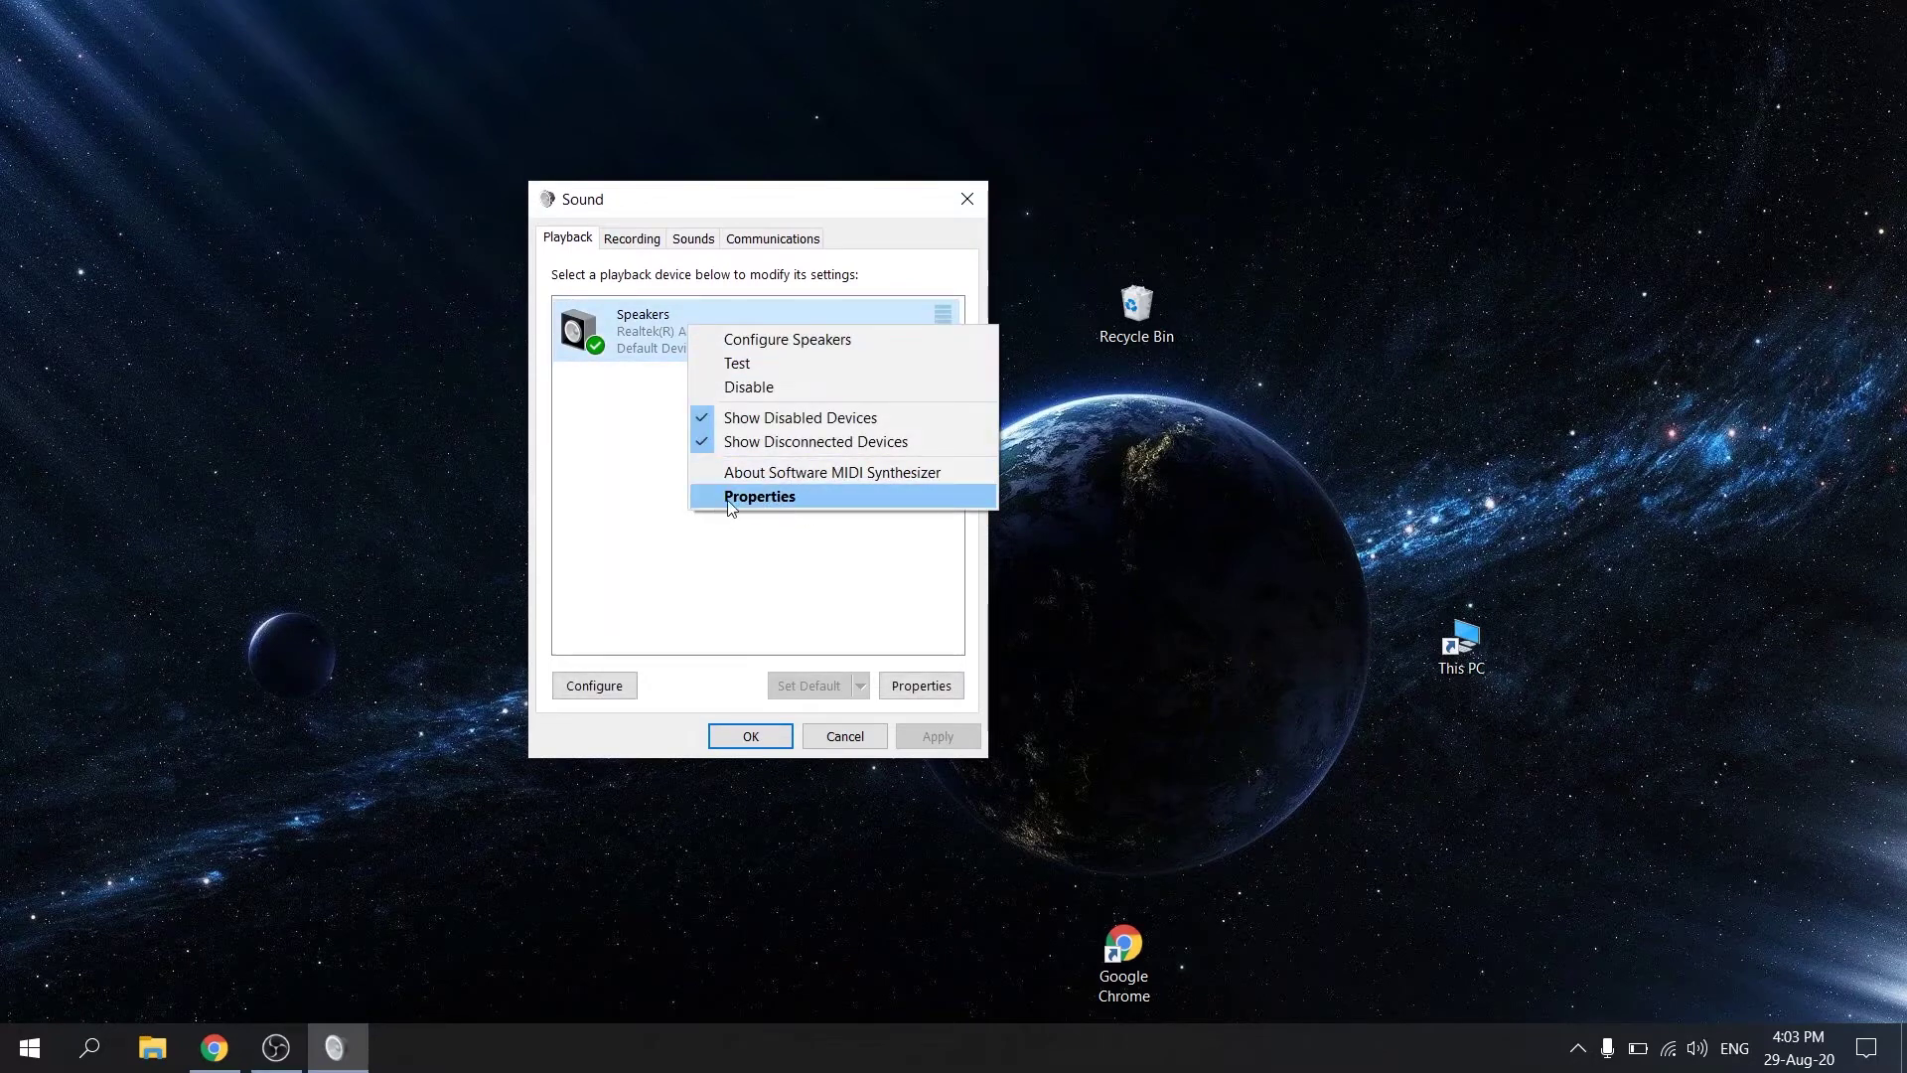
{"action": "left_click", "coordinate": [758, 497]}
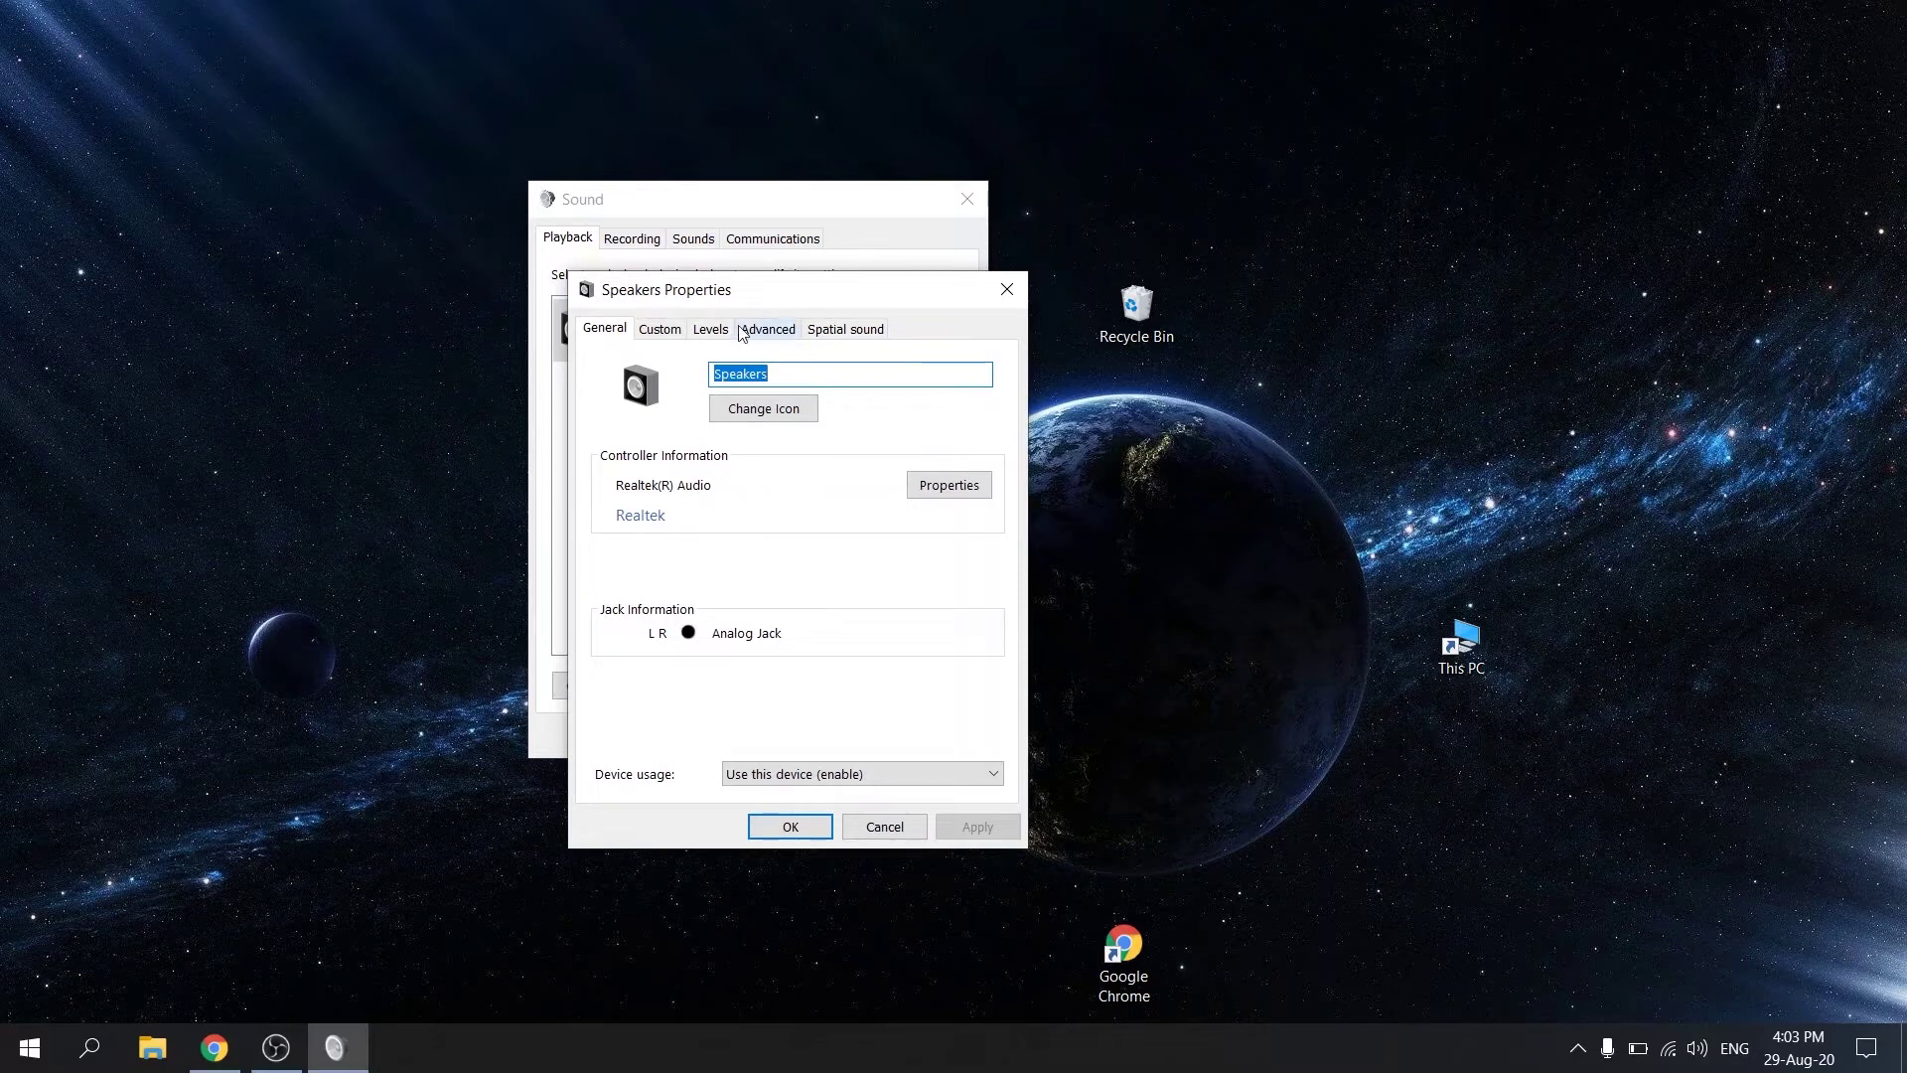
{"action": "left_click", "coordinate": [757, 330]}
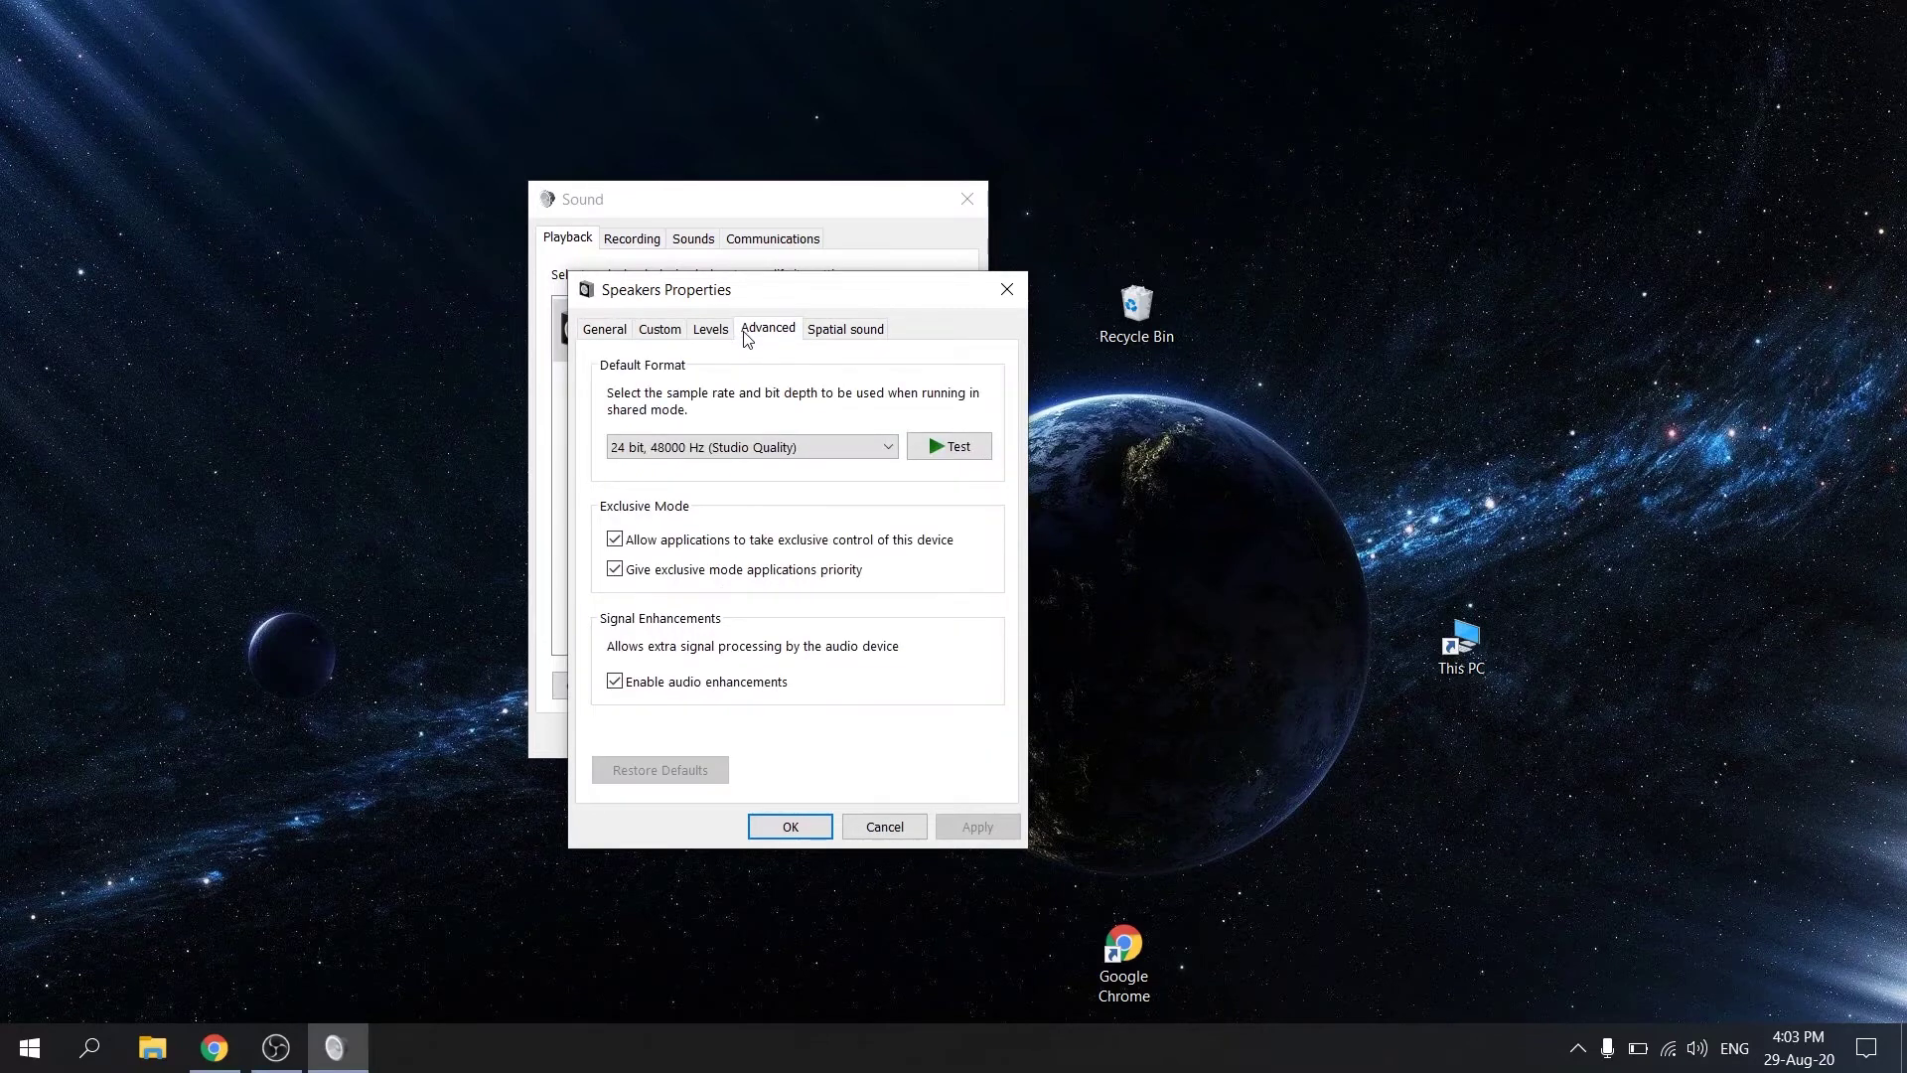
- Set the speakers' default format to 16 bit, 48000 Hz (DVD Quality), then search Windows for 'device'
{"action": "left_click", "coordinate": [854, 447]}
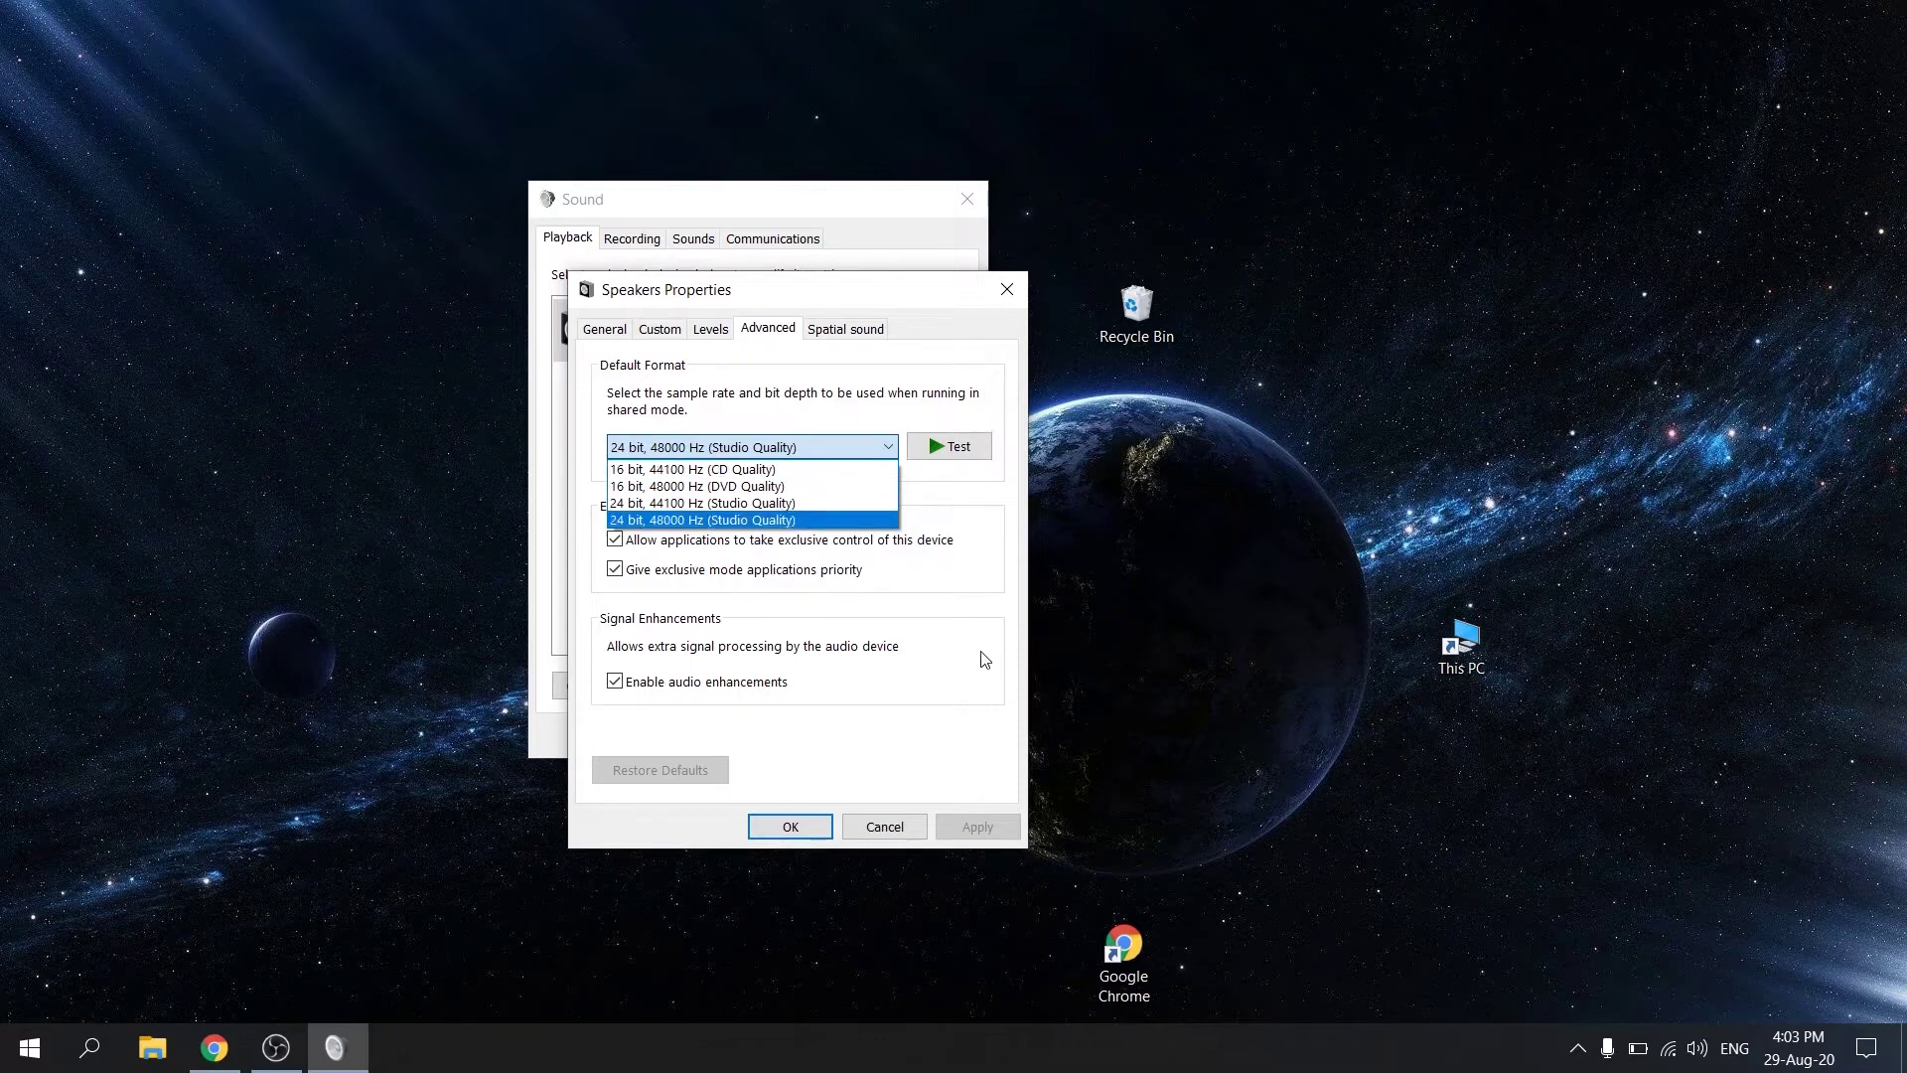
{"action": "left_click", "coordinate": [806, 487]}
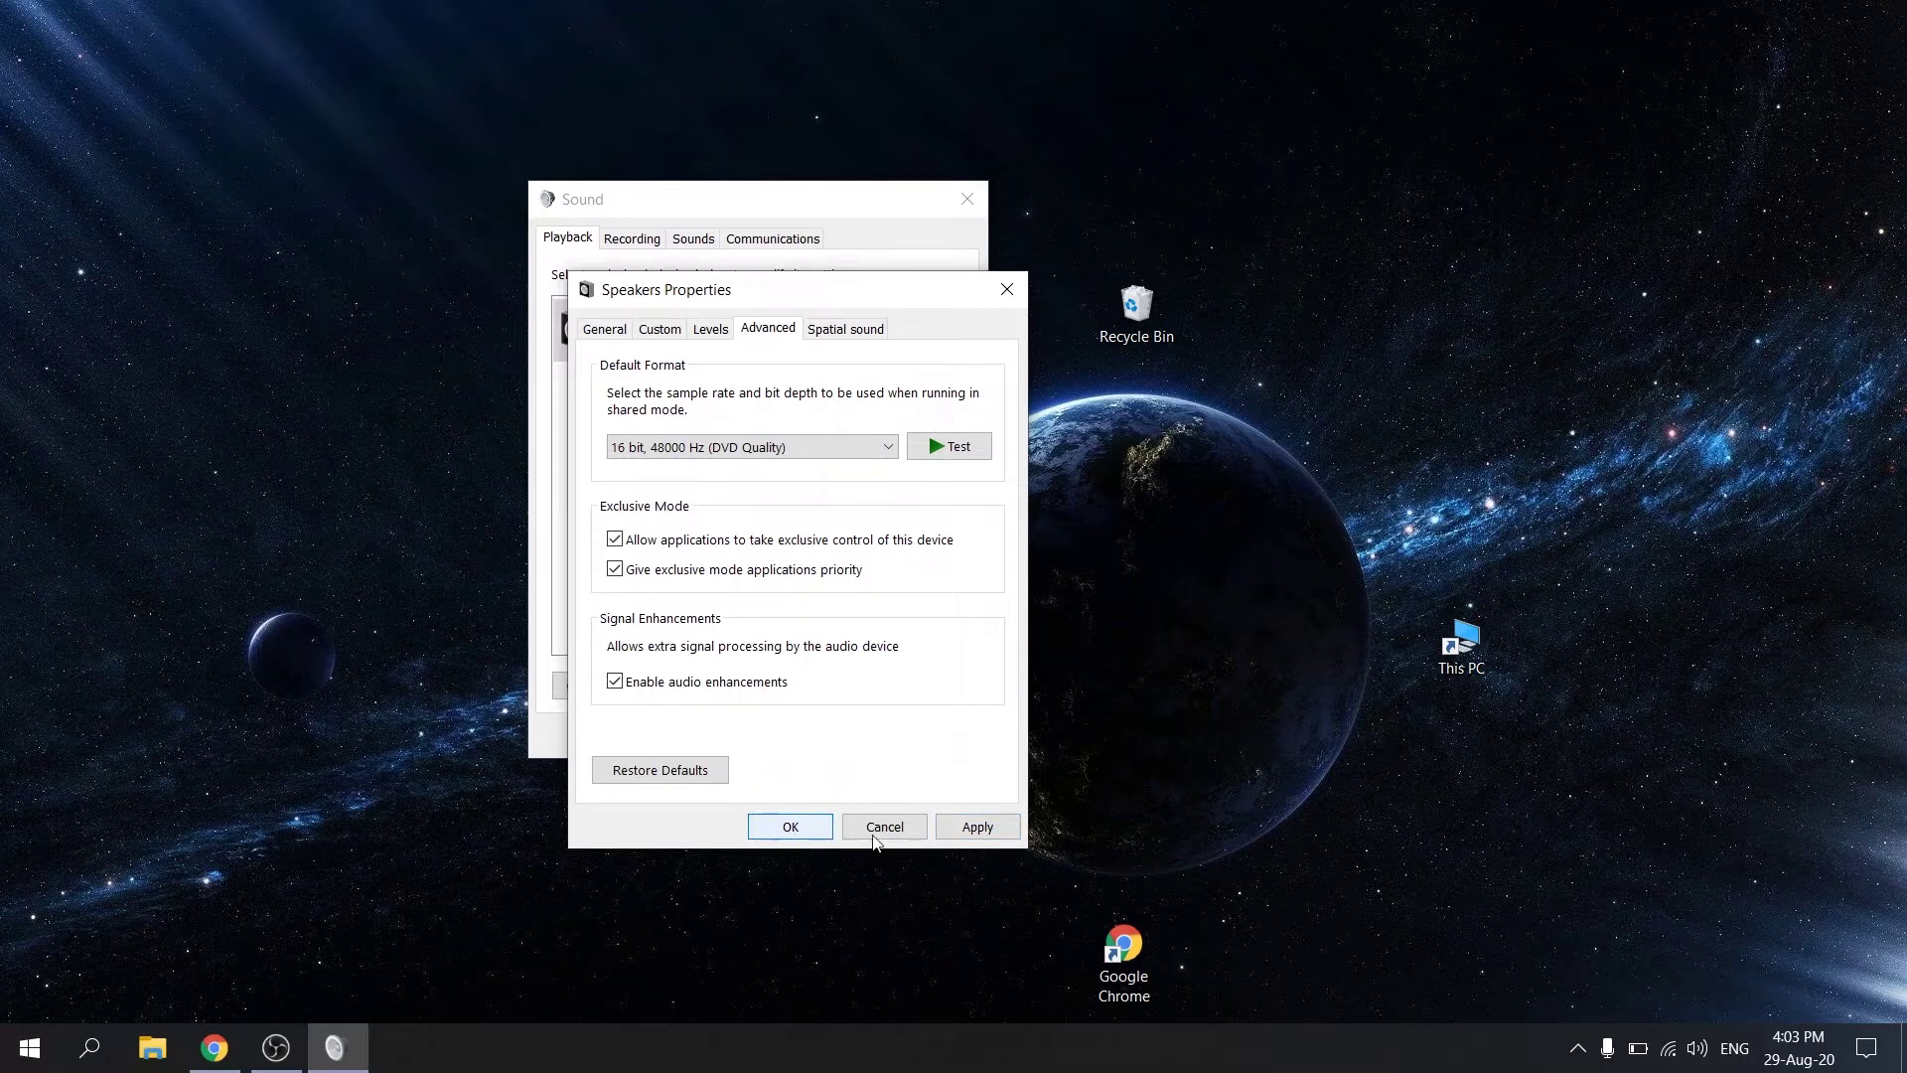
{"action": "left_click", "coordinate": [89, 1047]}
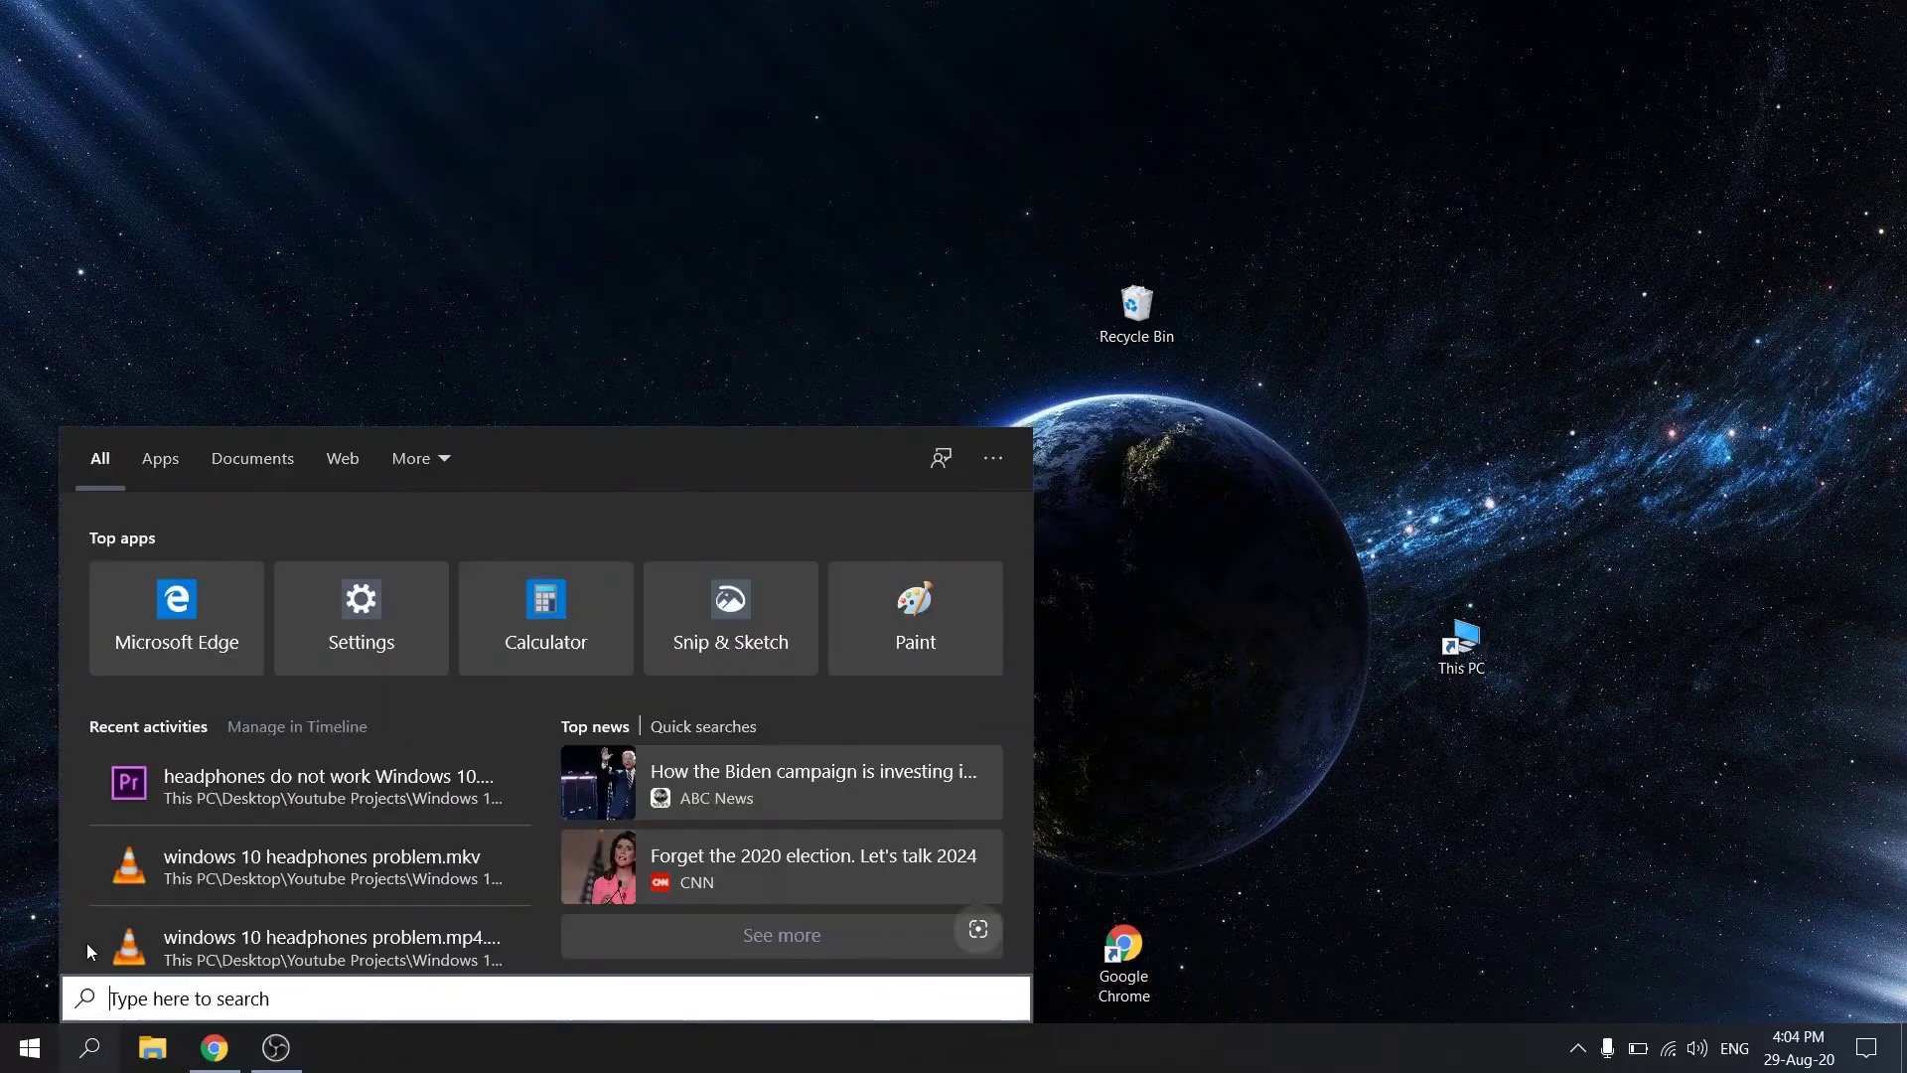
{"action": "type", "text": "device"}
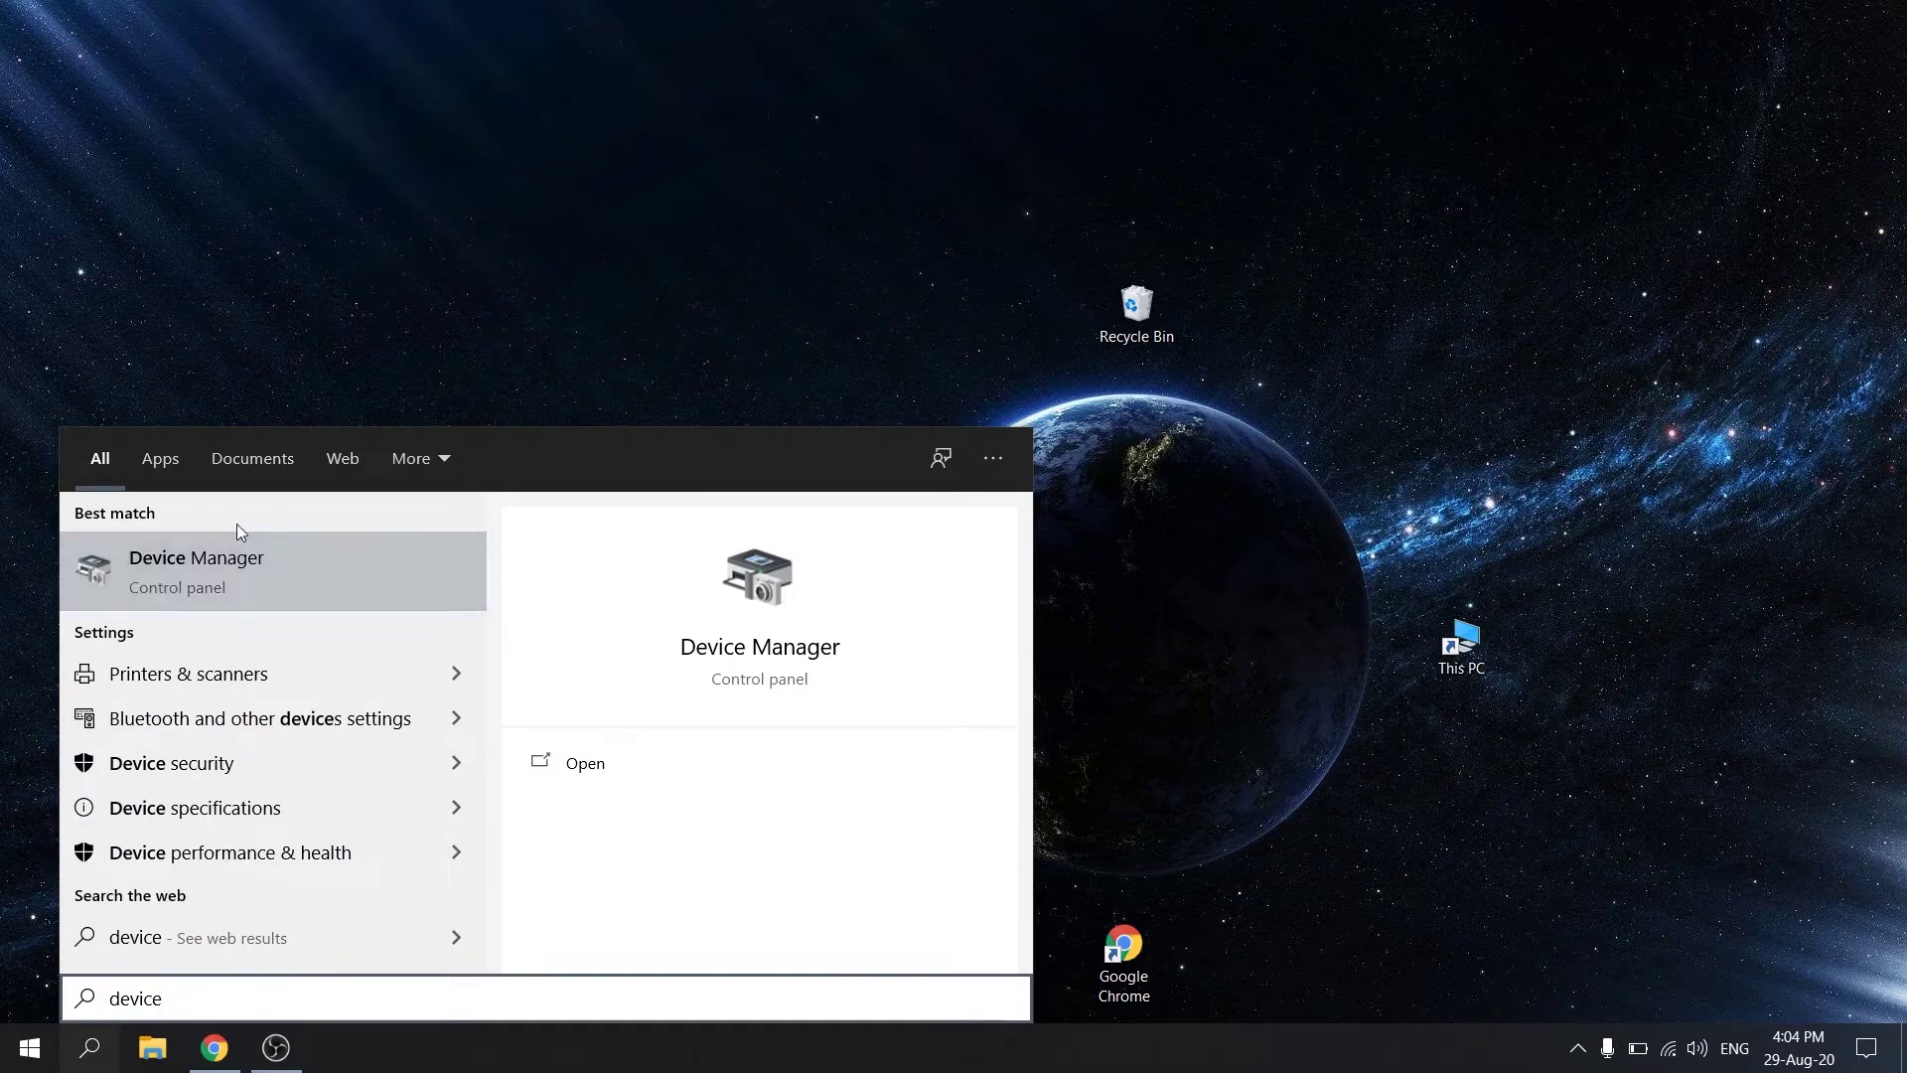
- Launch Device Manager from search, centre it, and expand Sound, video and game controllers
{"action": "left_click", "coordinate": [249, 560]}
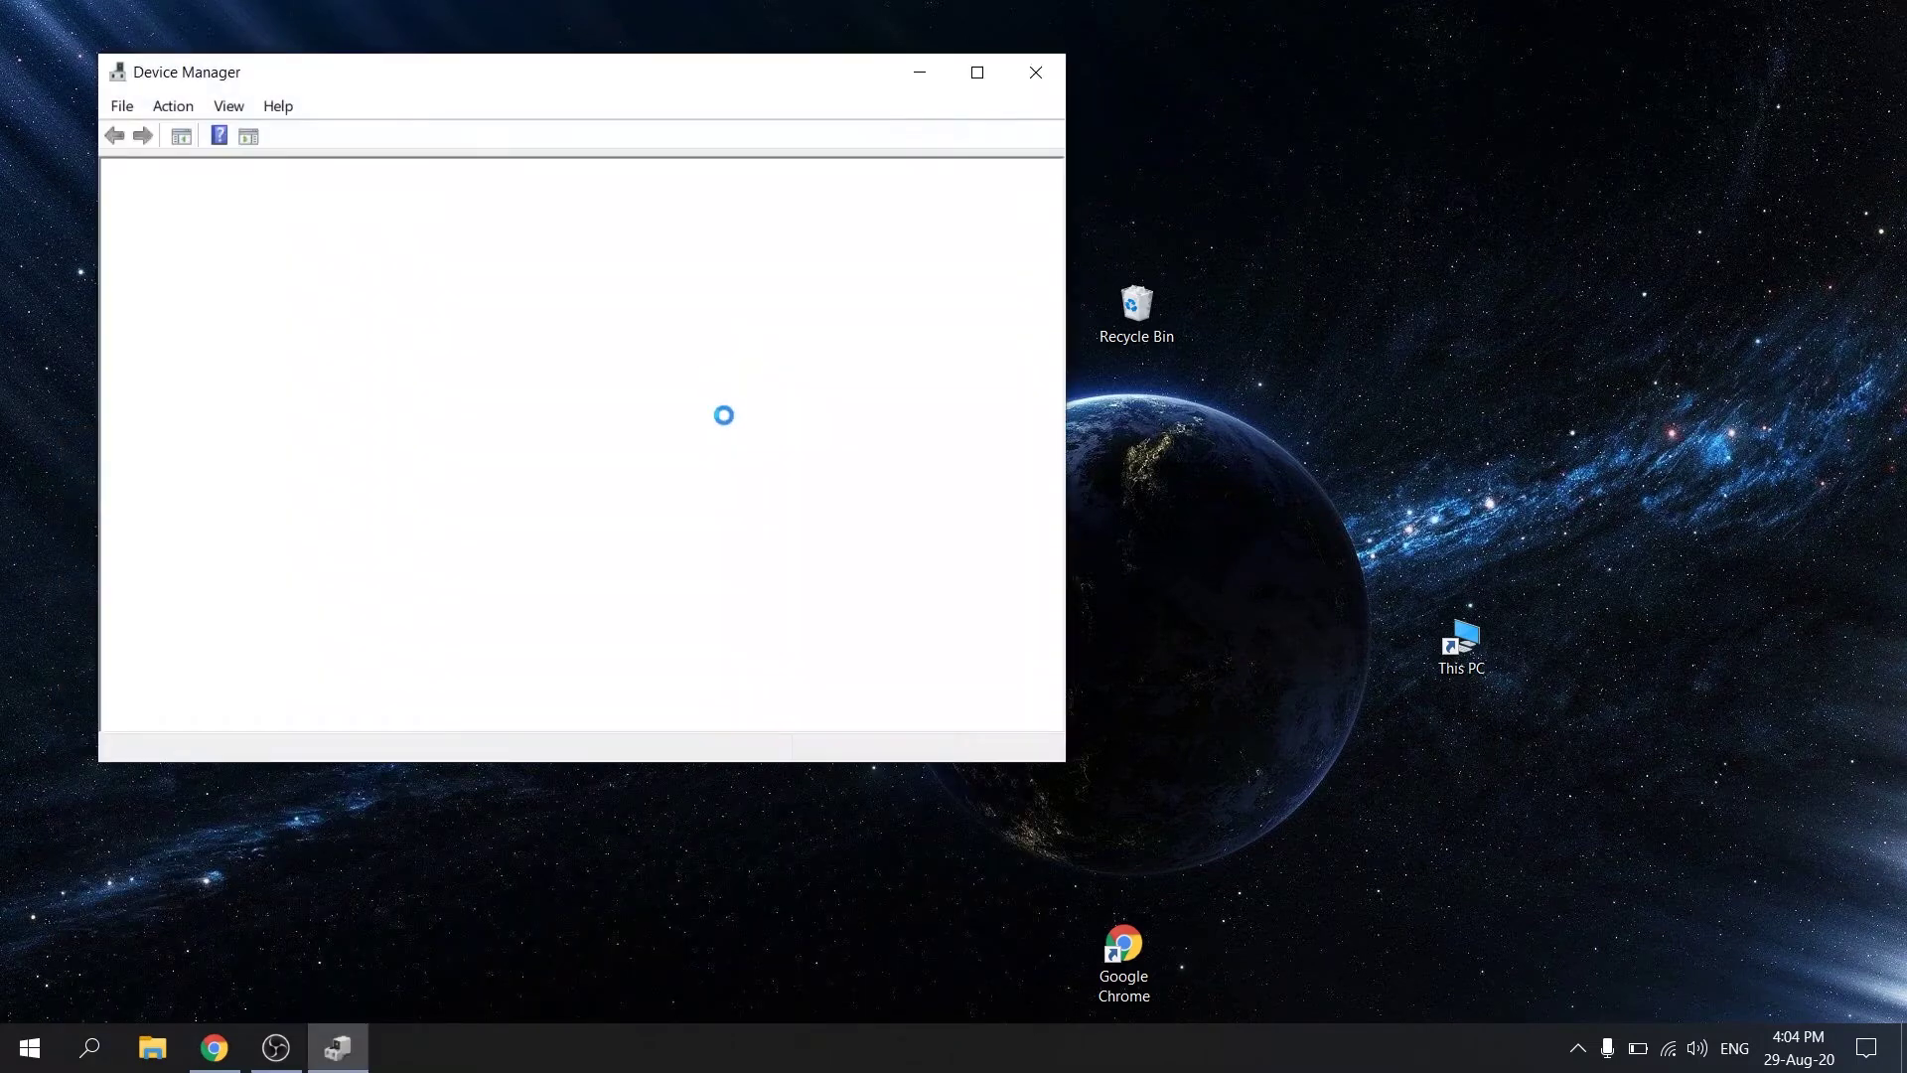
{"action": "left_click_drag", "start_coordinate": [388, 81], "coordinate": [759, 171]}
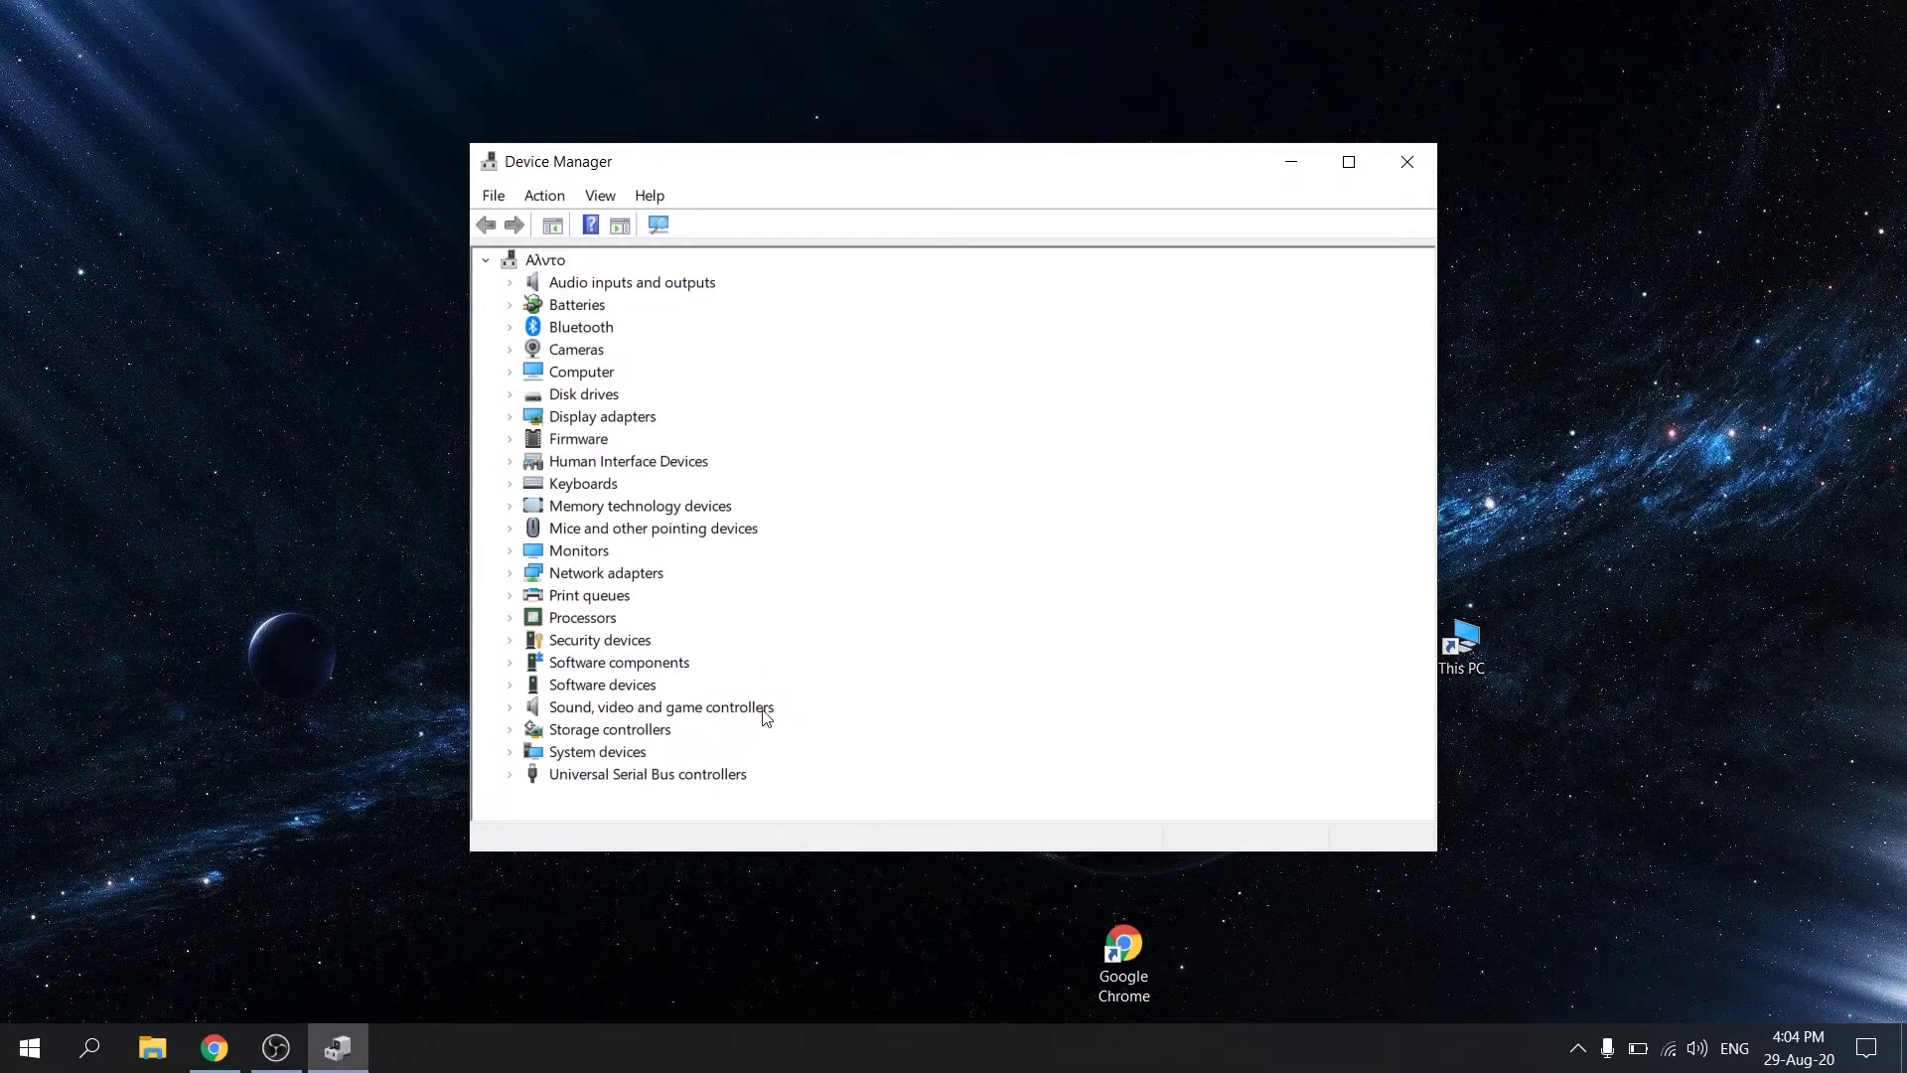
{"action": "left_click", "coordinate": [512, 708]}
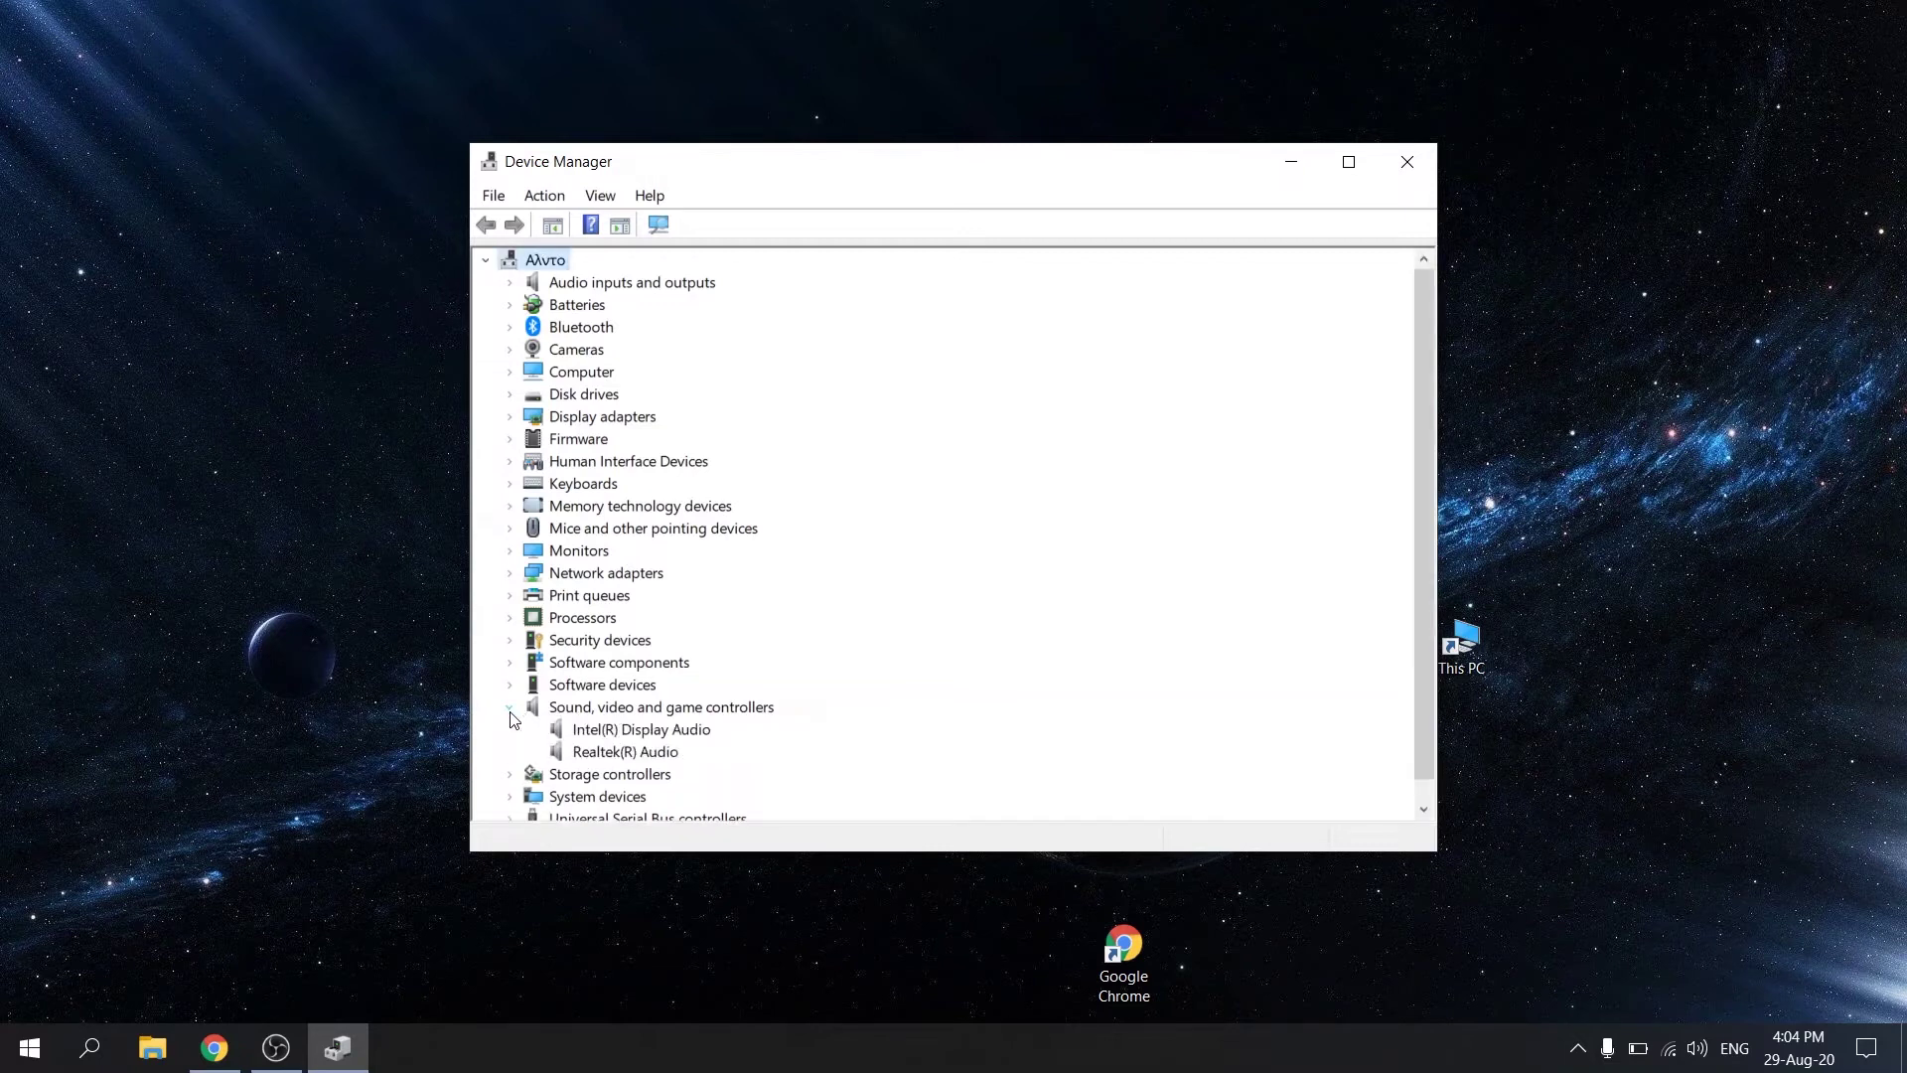
- Search automatically for an Intel(R) Display Audio driver, then check Windows Update for newer ones
{"action": "right_click", "coordinate": [646, 730]}
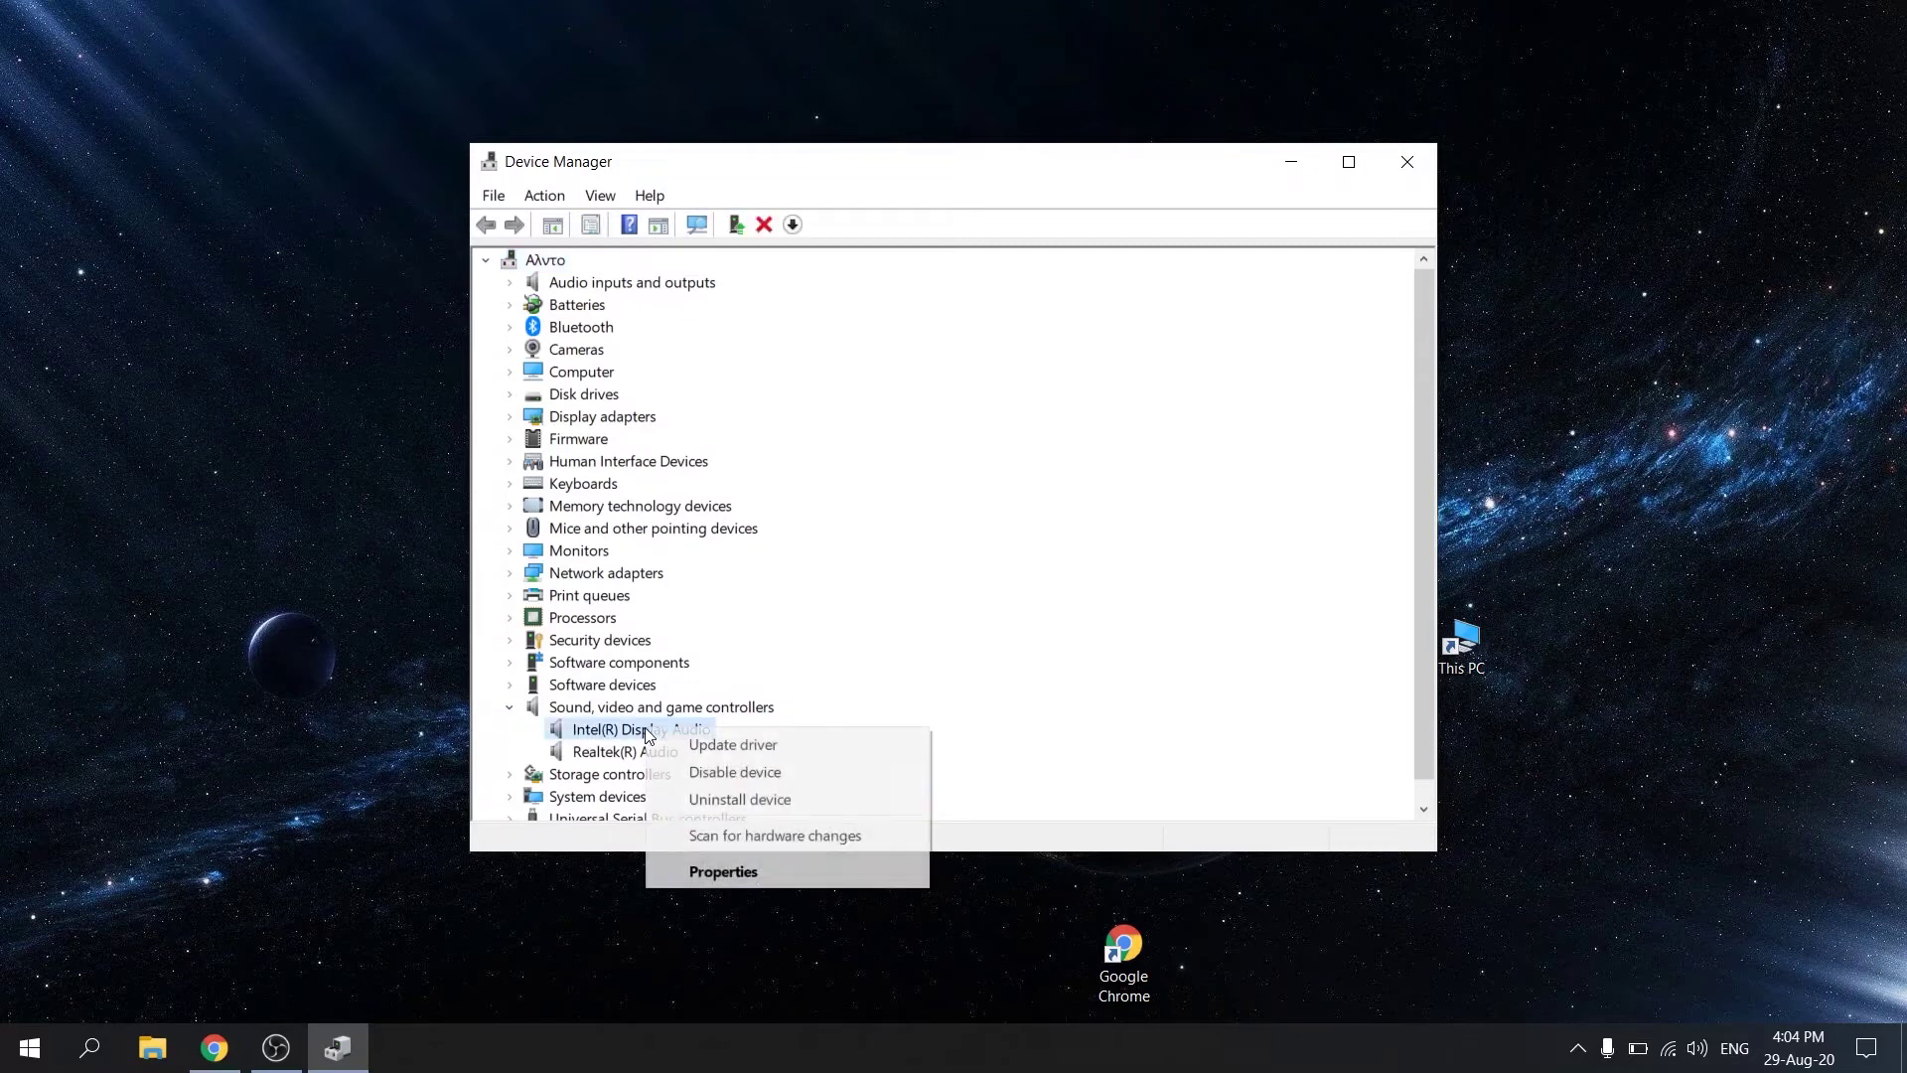
{"action": "left_click", "coordinate": [709, 750]}
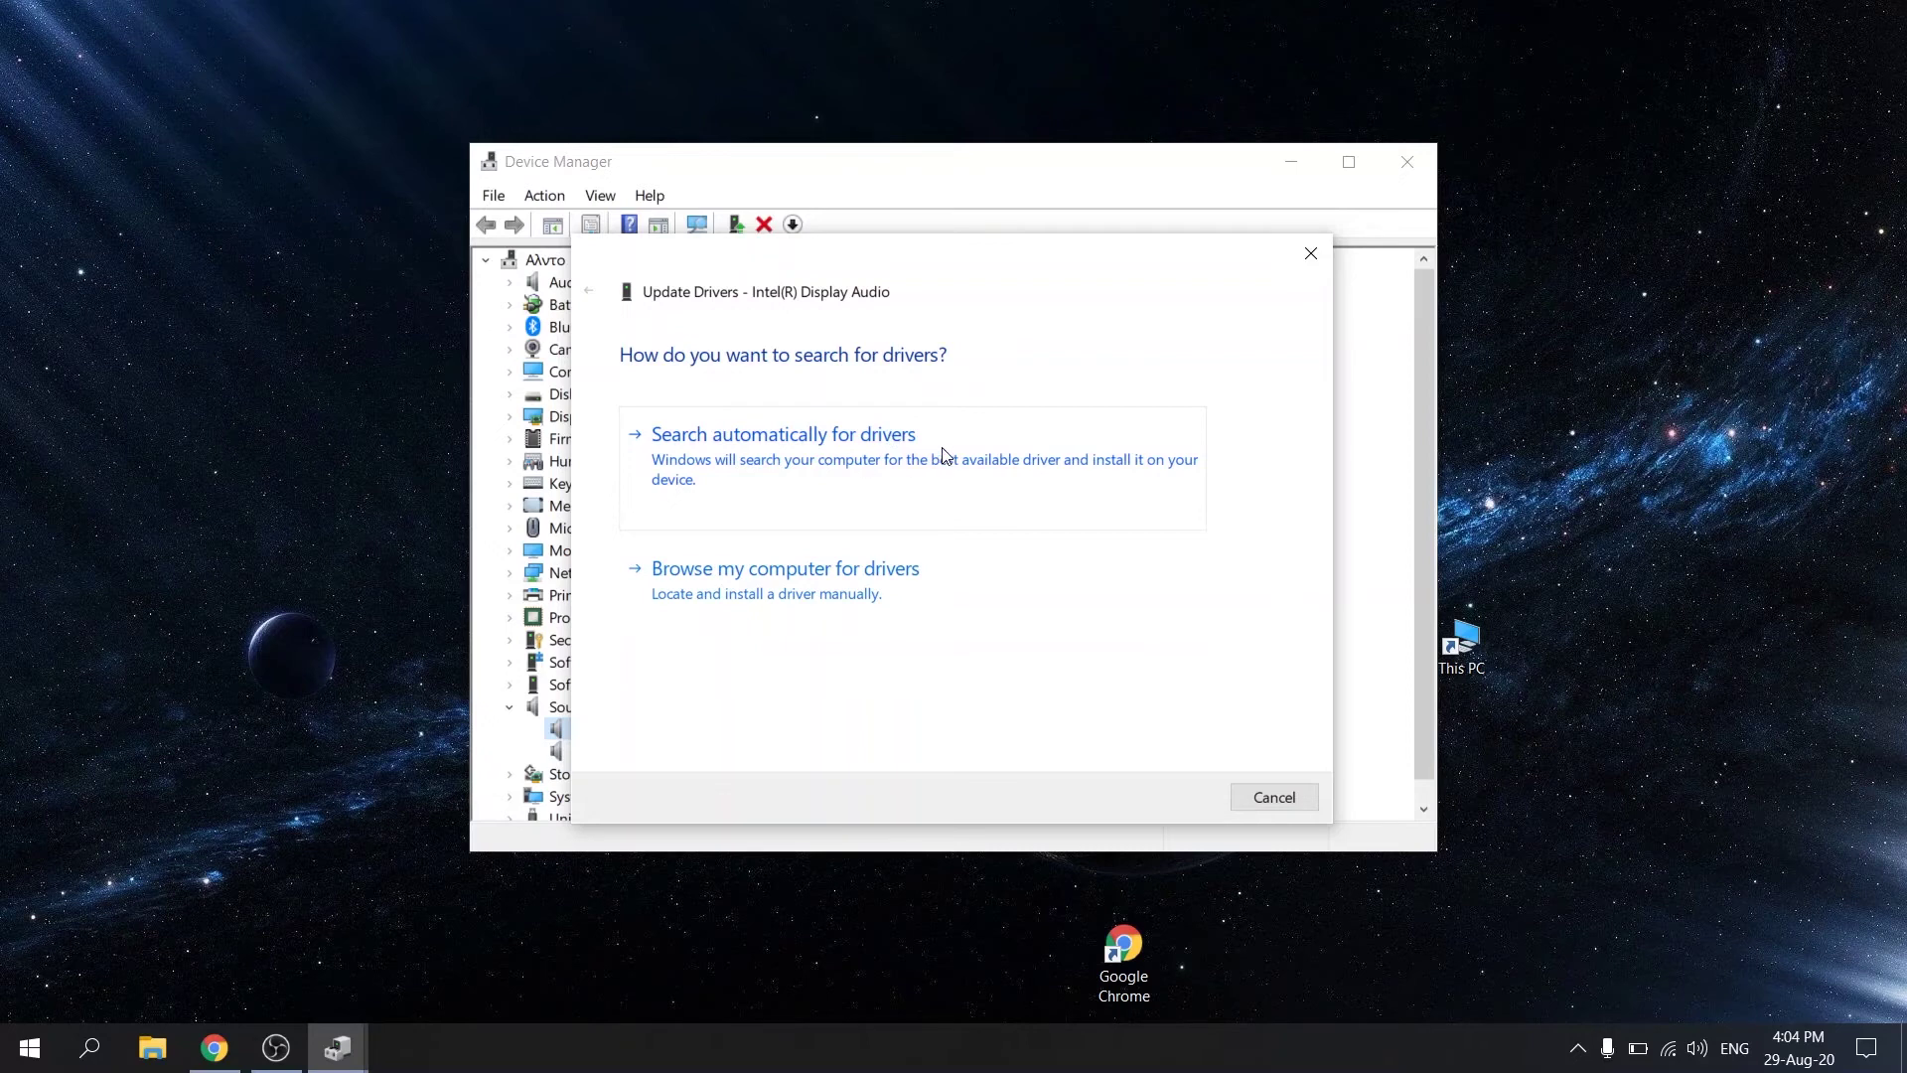
{"action": "left_click", "coordinate": [873, 453]}
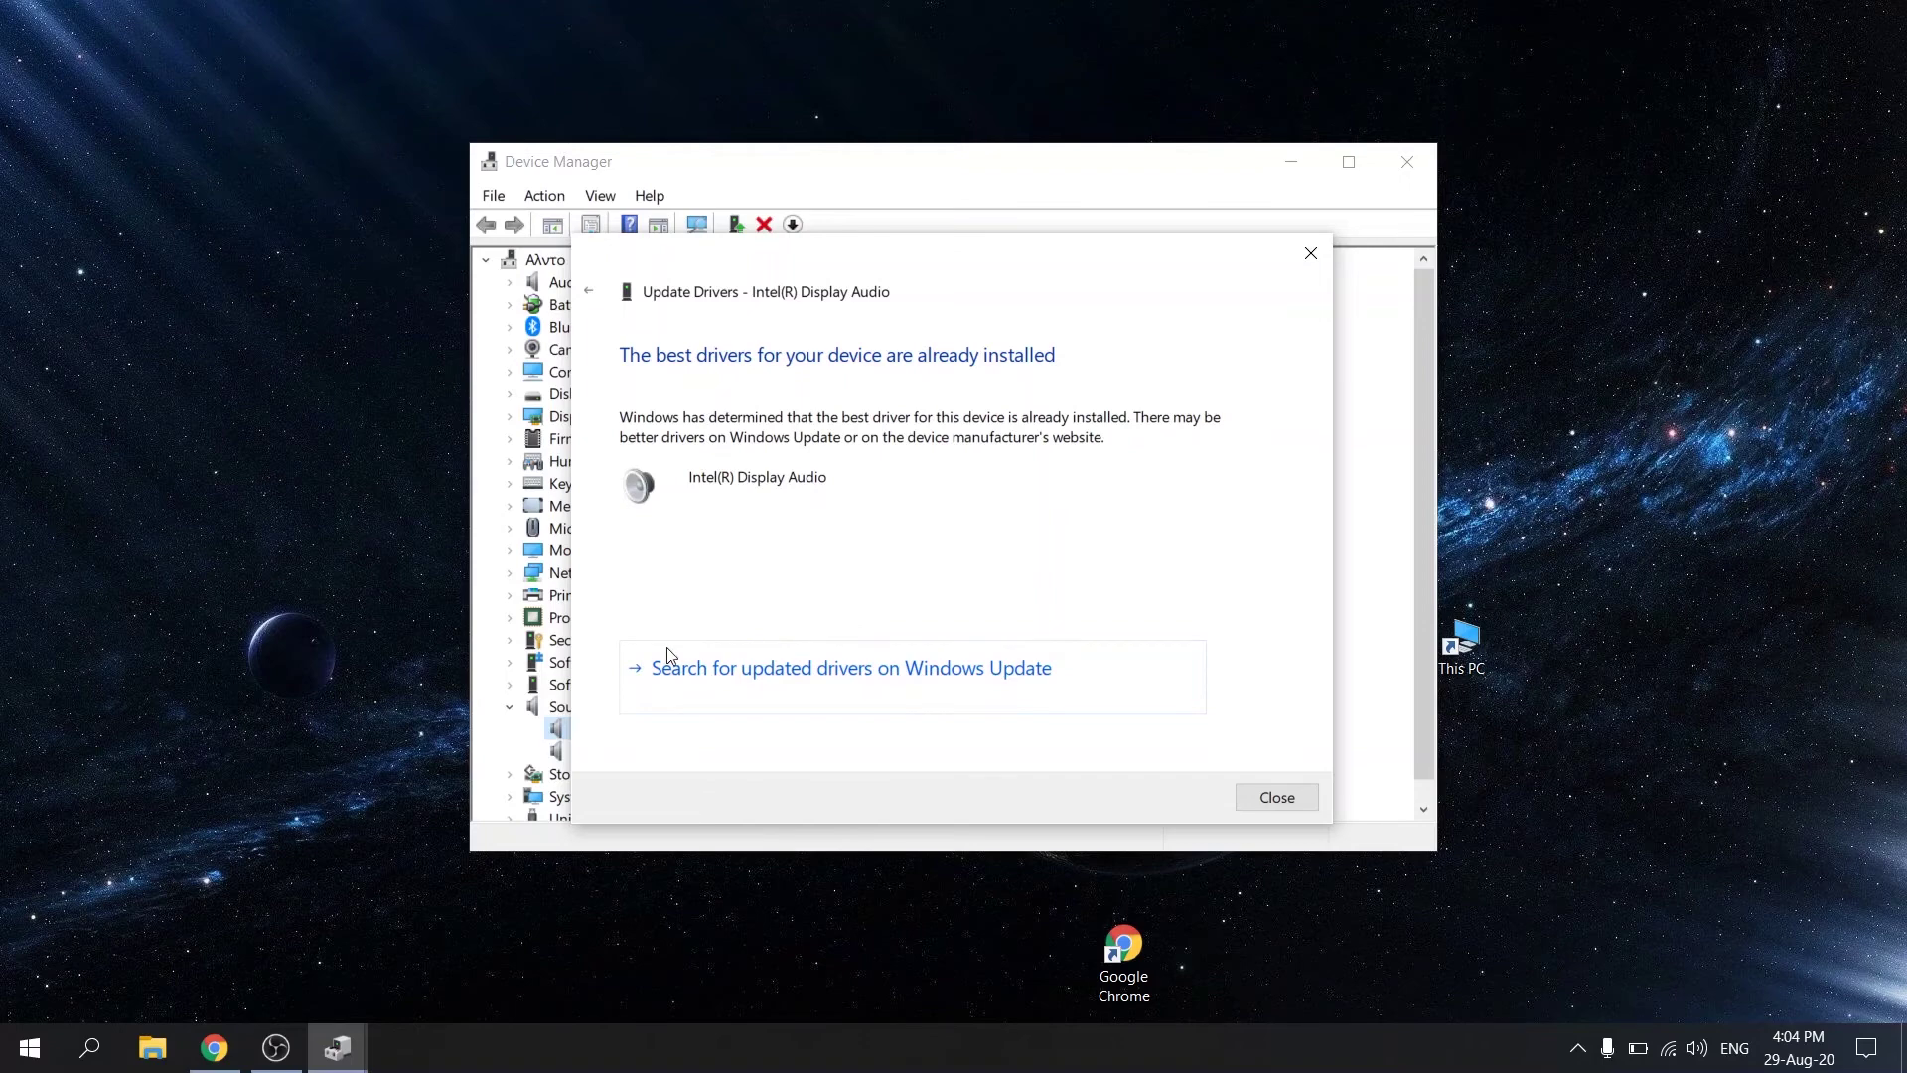
{"action": "left_click", "coordinate": [823, 693]}
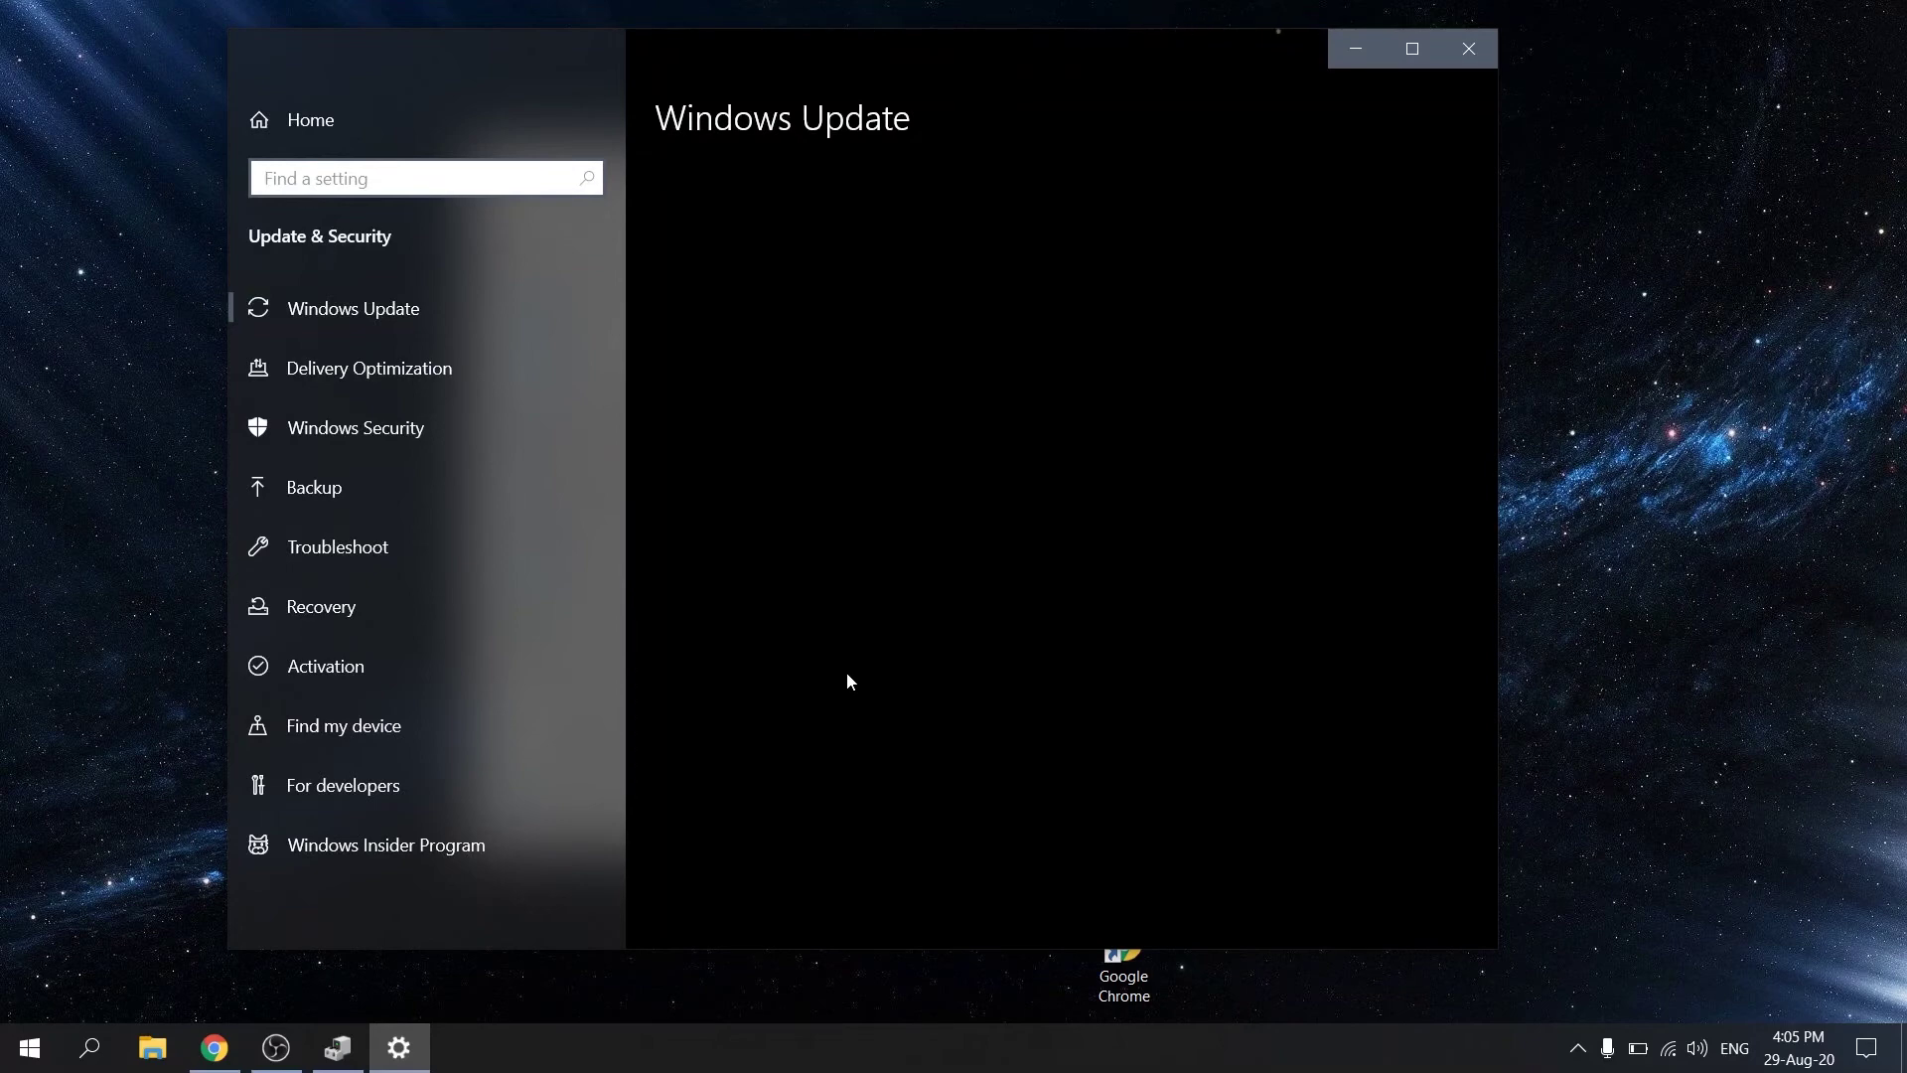
- Close the Windows Update settings with Alt+F4 and refresh the desktop
{"action": "key", "text": "alt+F4"}
{"action": "right_click", "coordinate": [977, 181]}
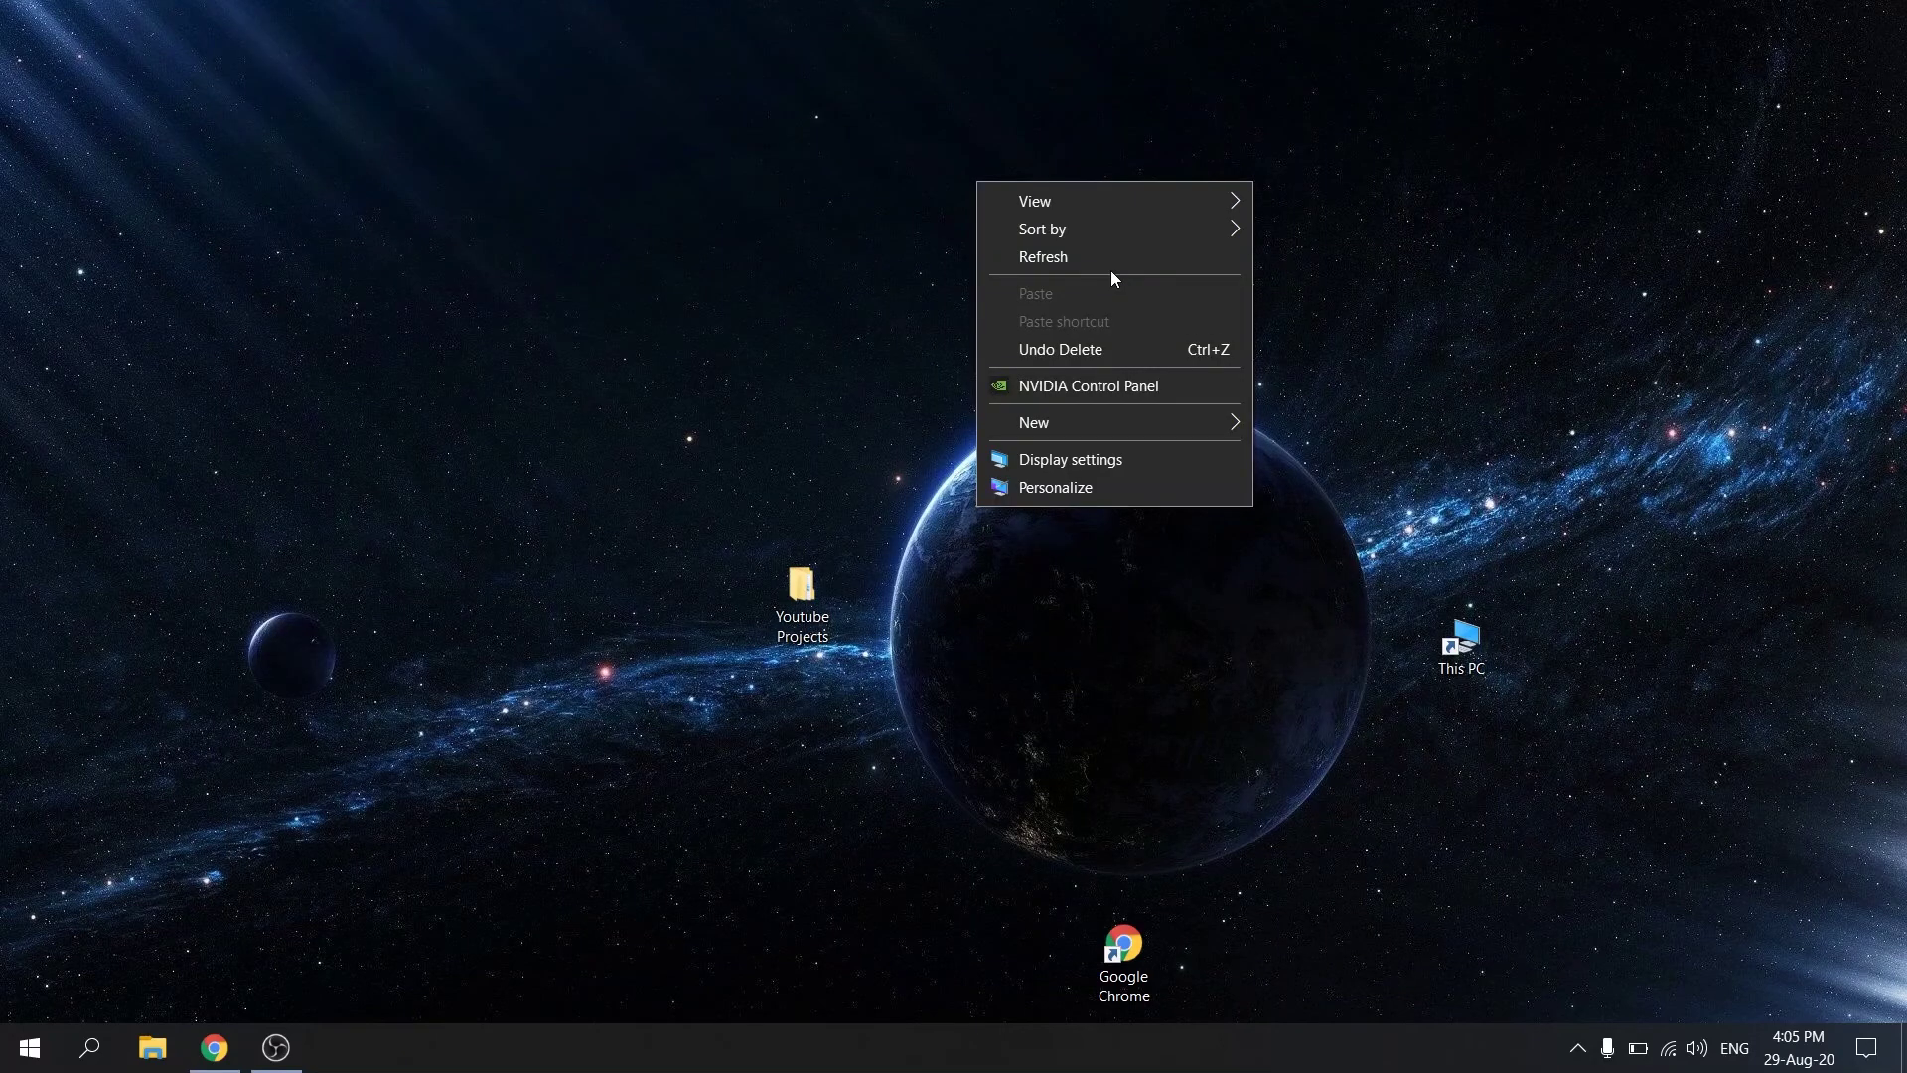
{"action": "left_click", "coordinate": [1110, 270]}
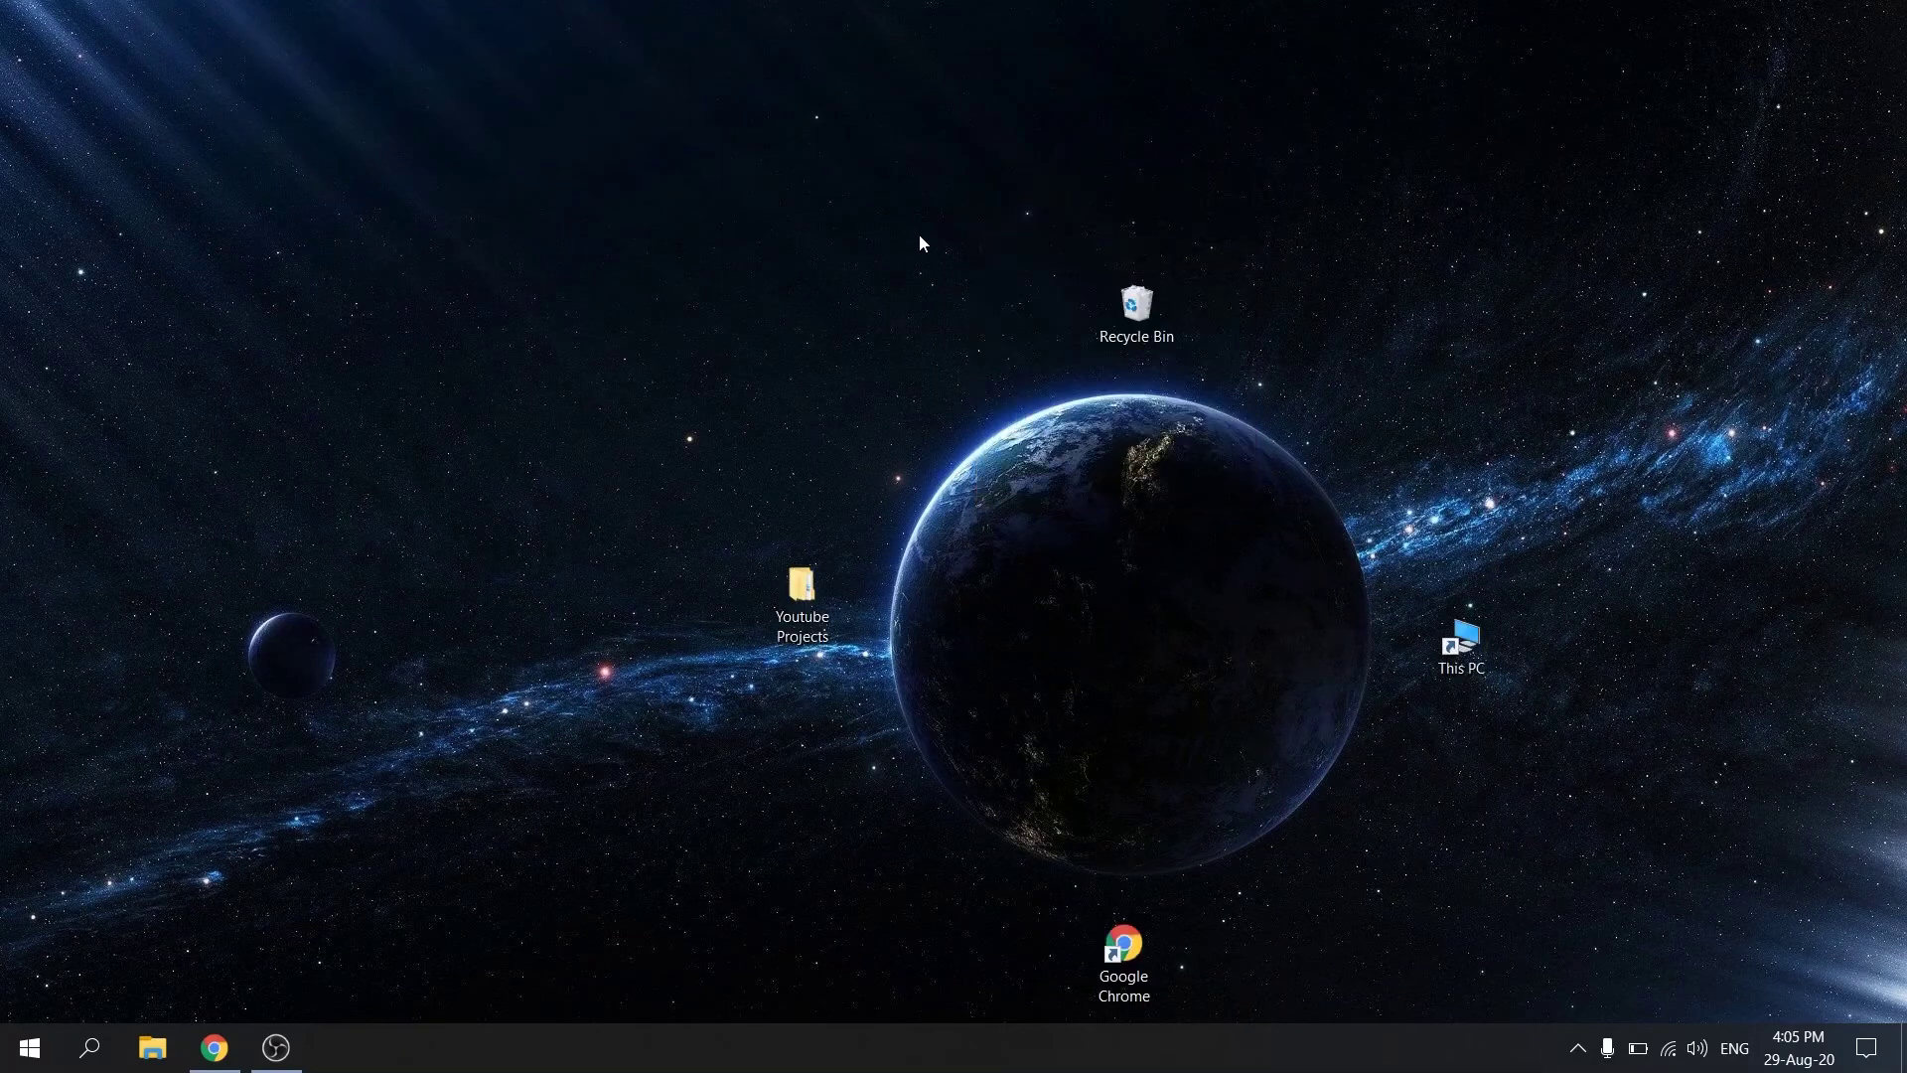